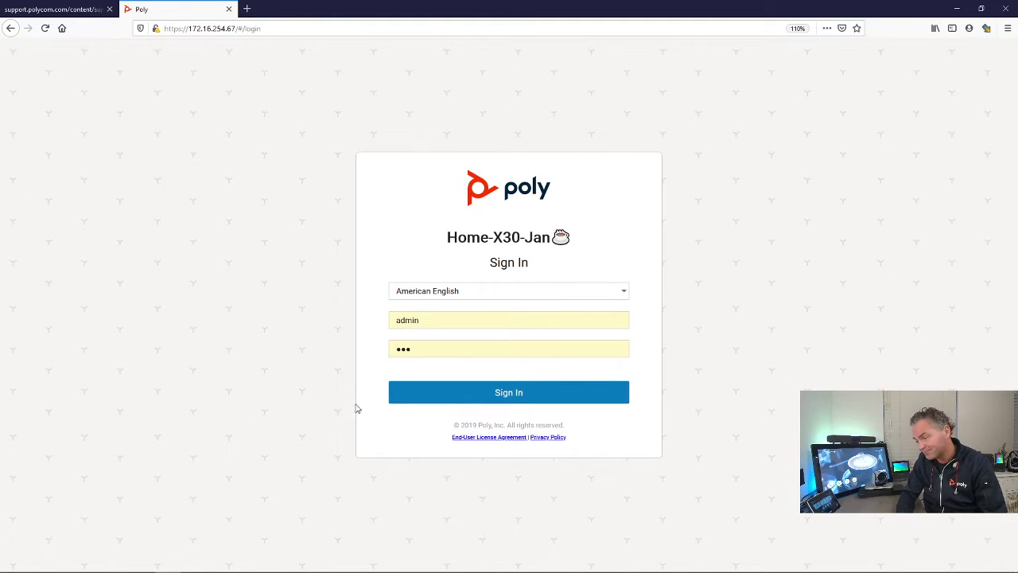
- Sign in, dismiss the last-login notice, and check that the software version is 3.3.0-282003
left_click(488, 398)
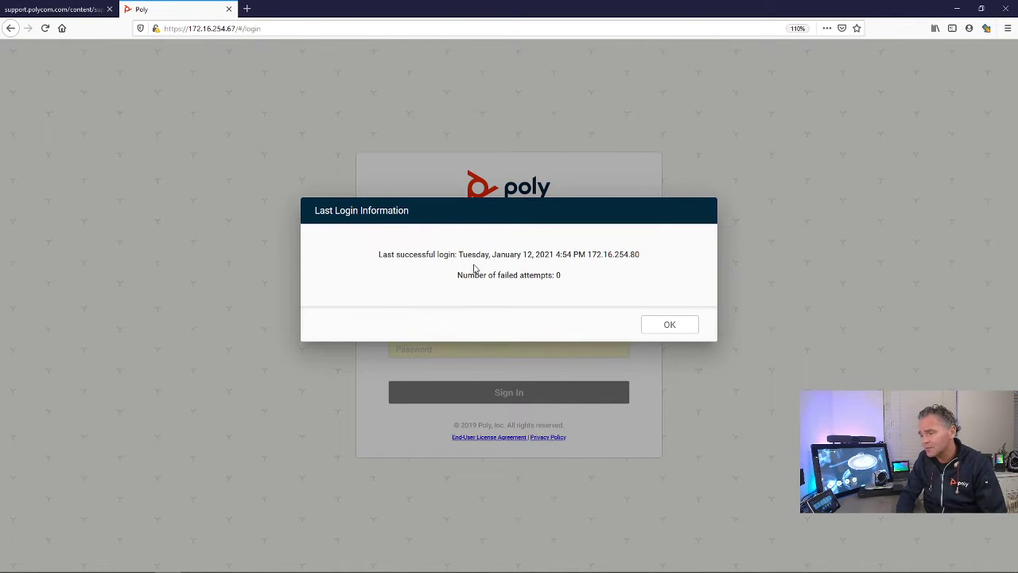
left_click(684, 326)
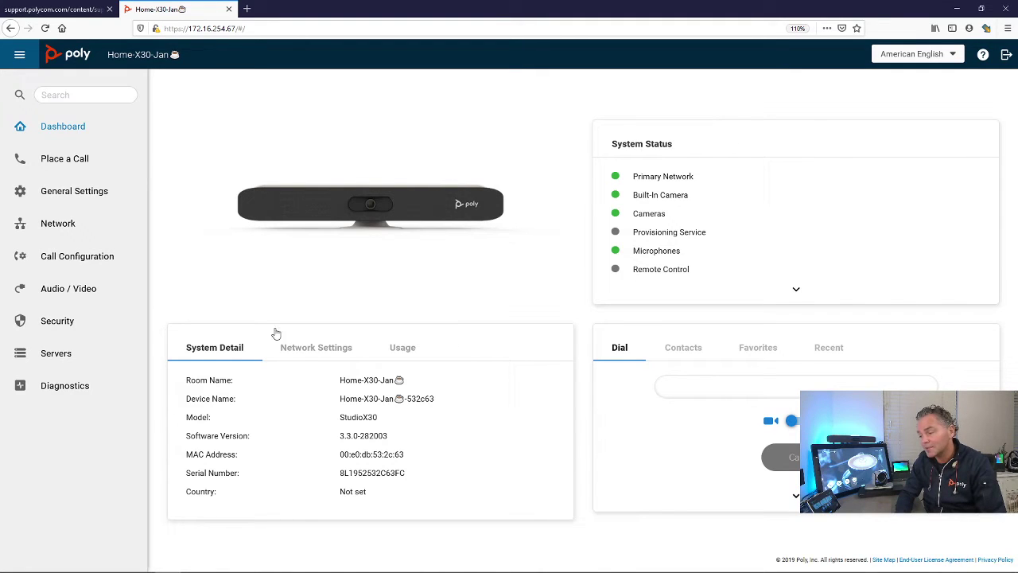
left_click_drag(342, 435, 410, 443)
left_click(334, 437)
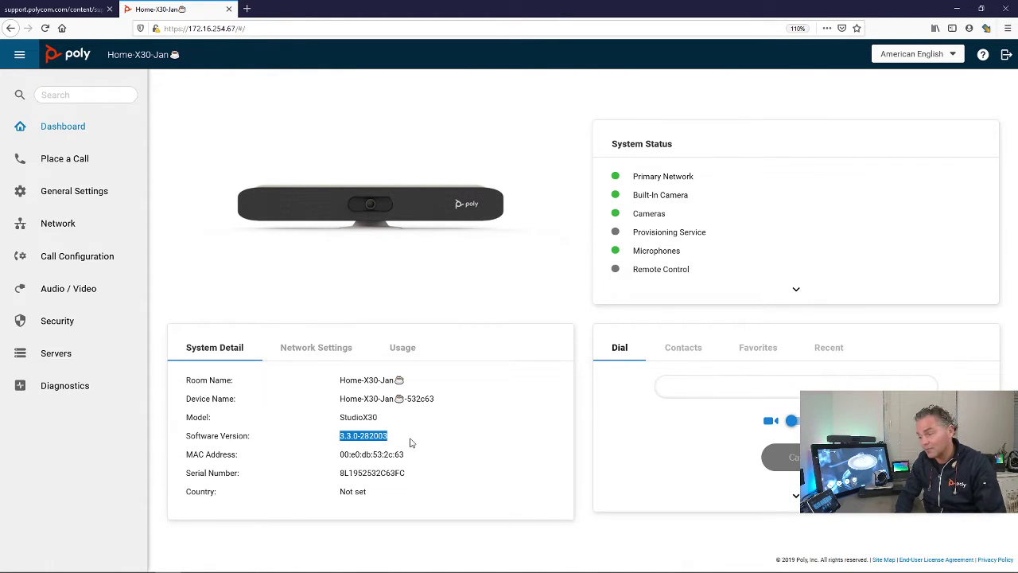
left_click(316, 425)
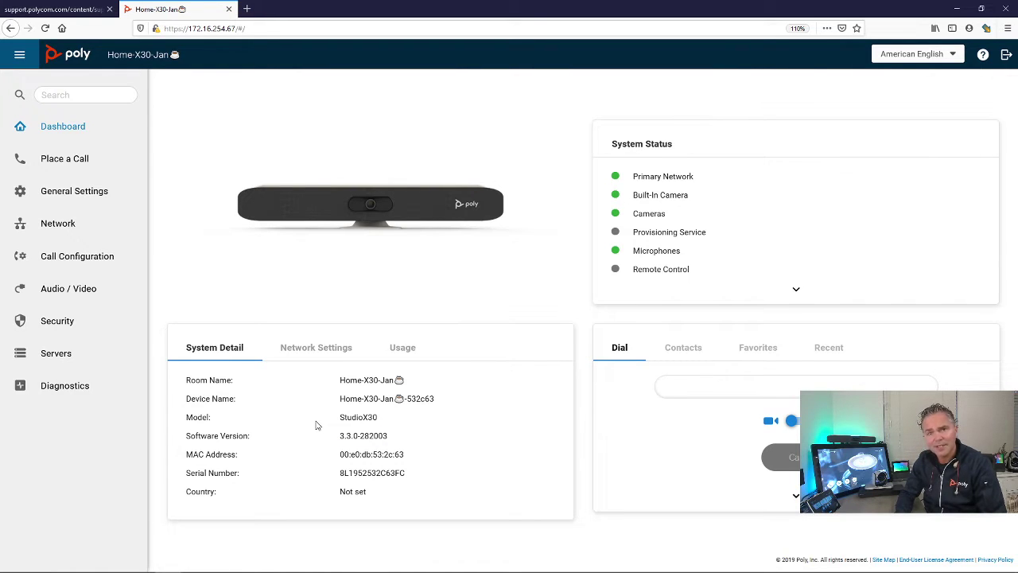
left_click(69, 10)
scroll(424, 308, "down", 3)
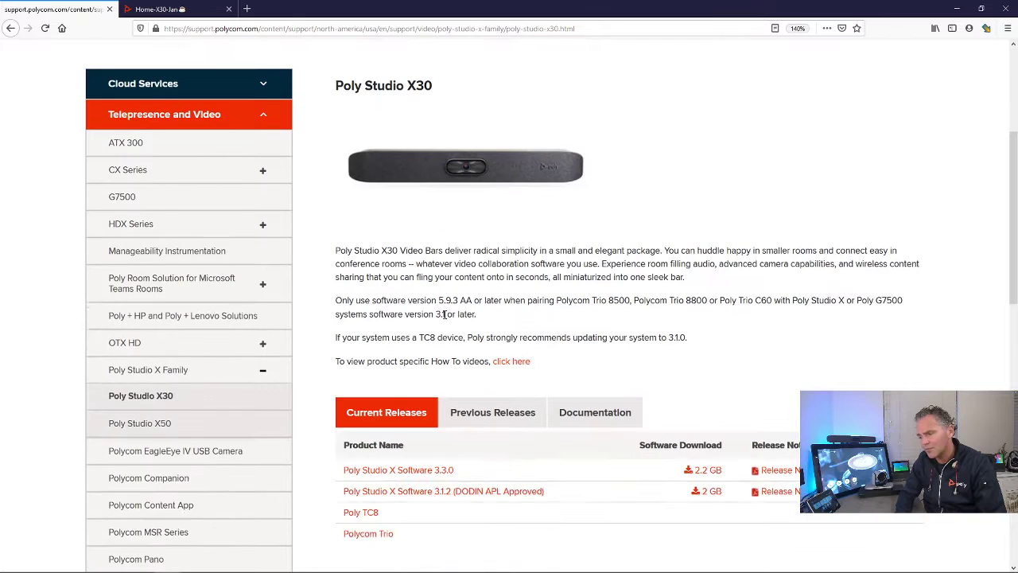
scroll(444, 314, "down", 1)
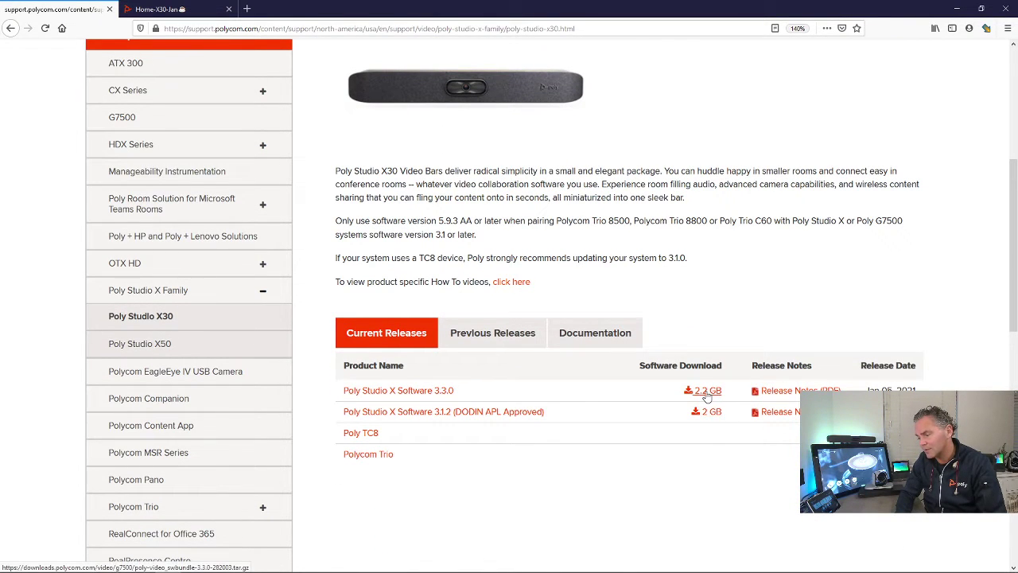
scroll(552, 248, "up", 4)
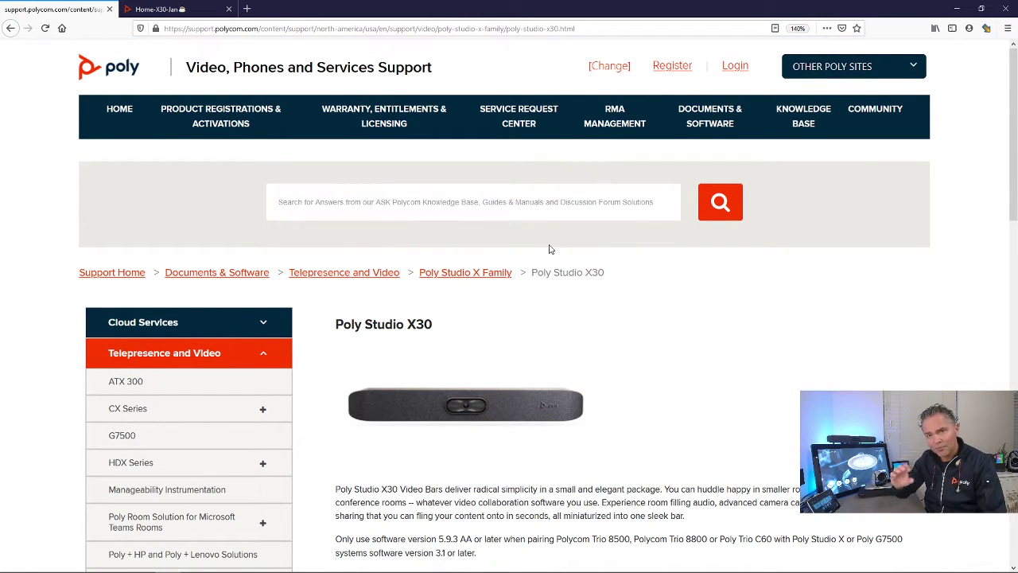
scroll(523, 294, "down", 1)
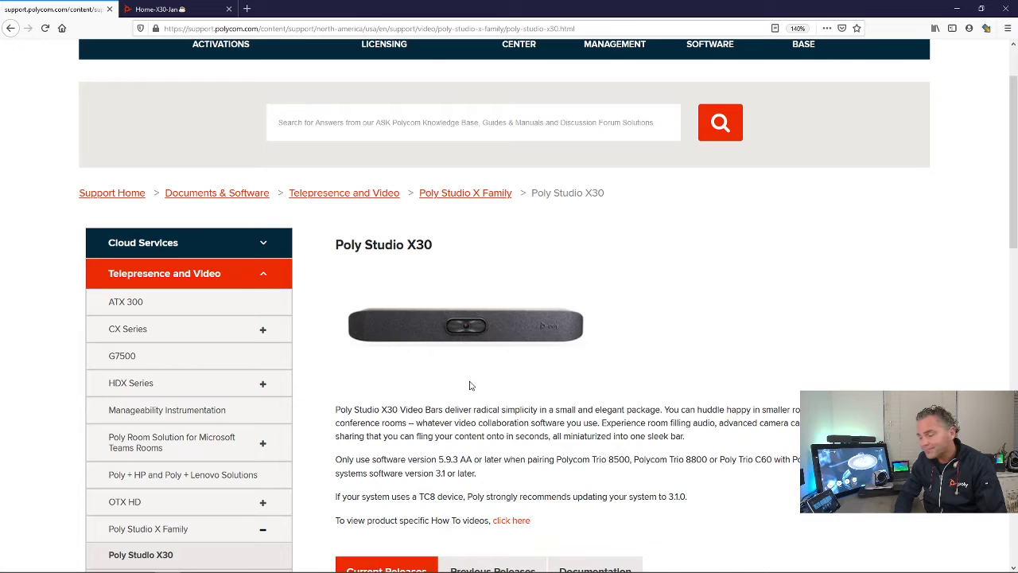
scroll(475, 419, "down", 2)
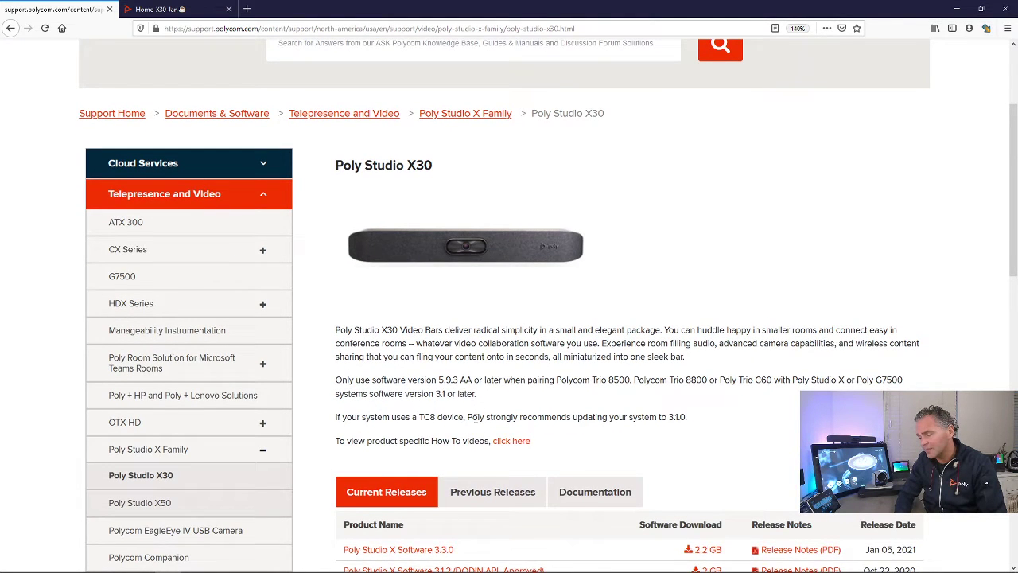
scroll(476, 419, "up", 4)
left_click(171, 9)
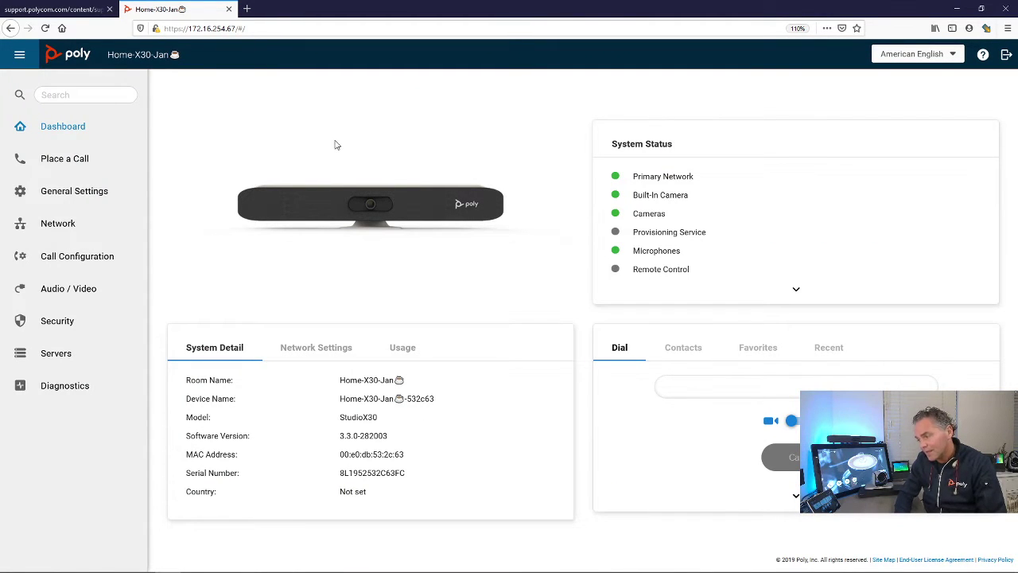
- Review the Provider dropdown under General Settings, leaving Poly selected, then go to System Settings
left_click(59, 192)
left_click(49, 249)
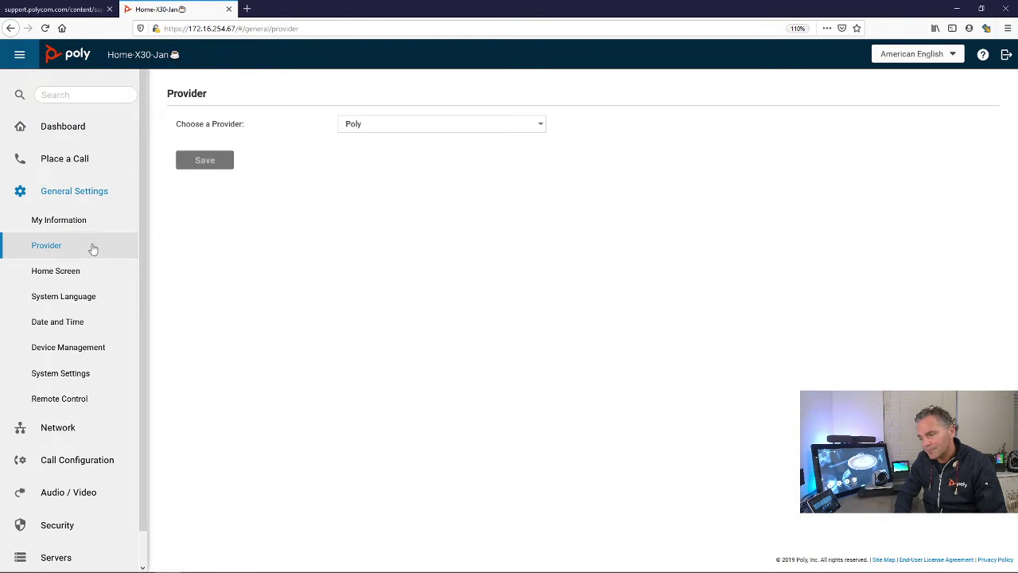
left_click(398, 127)
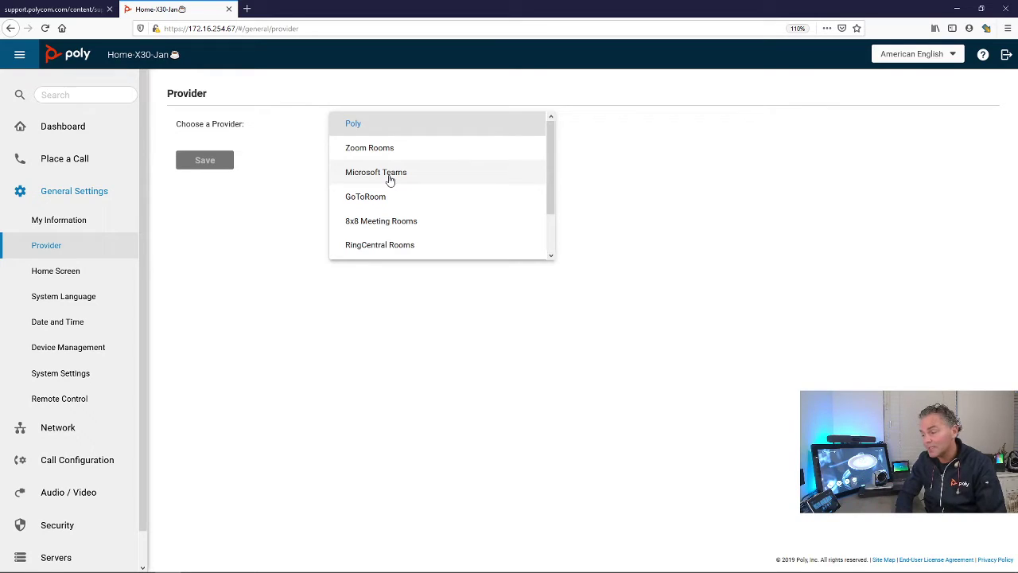
scroll(388, 182, "down", 2)
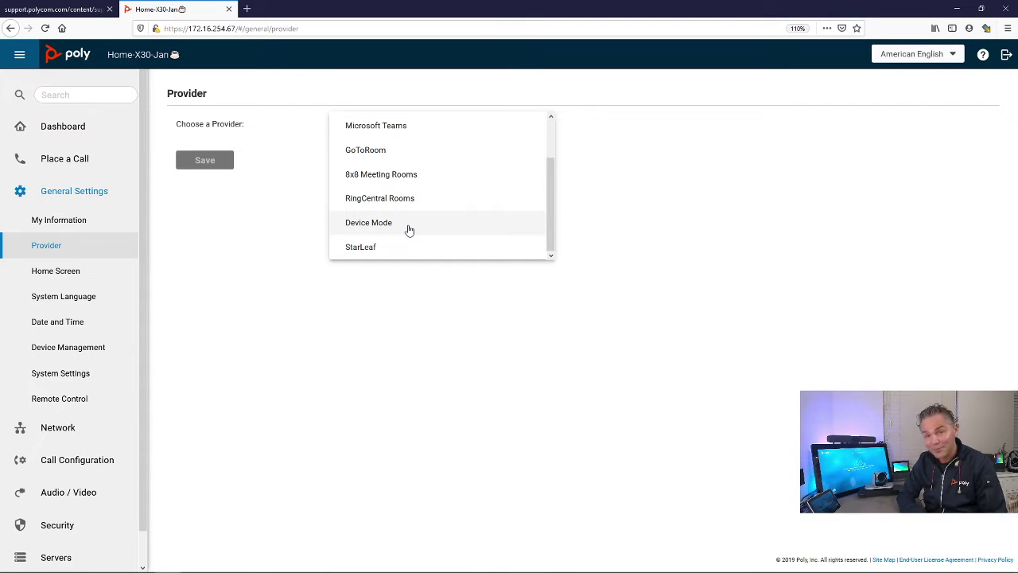
scroll(395, 181, "up", 2)
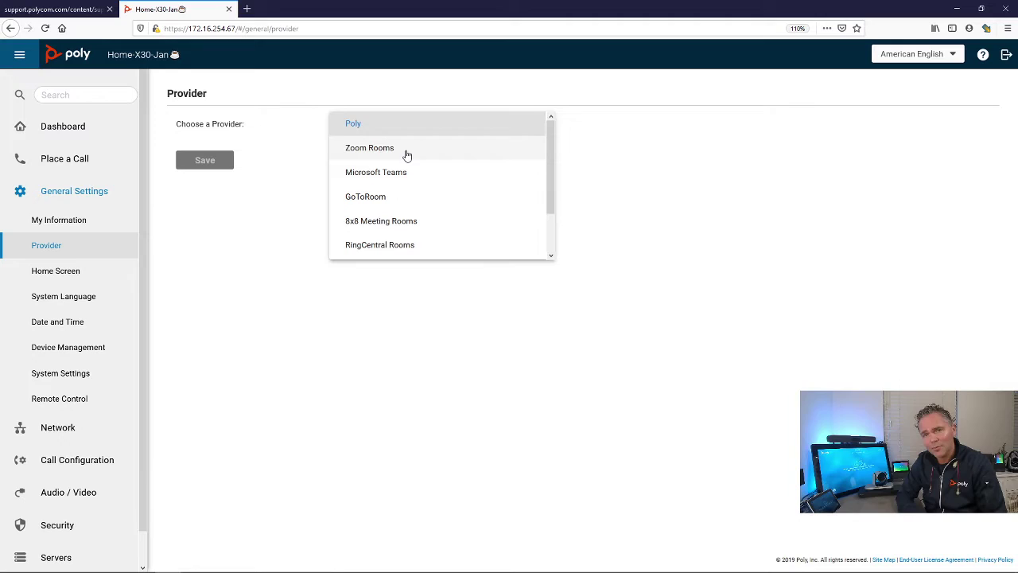
scroll(396, 224, "down", 2)
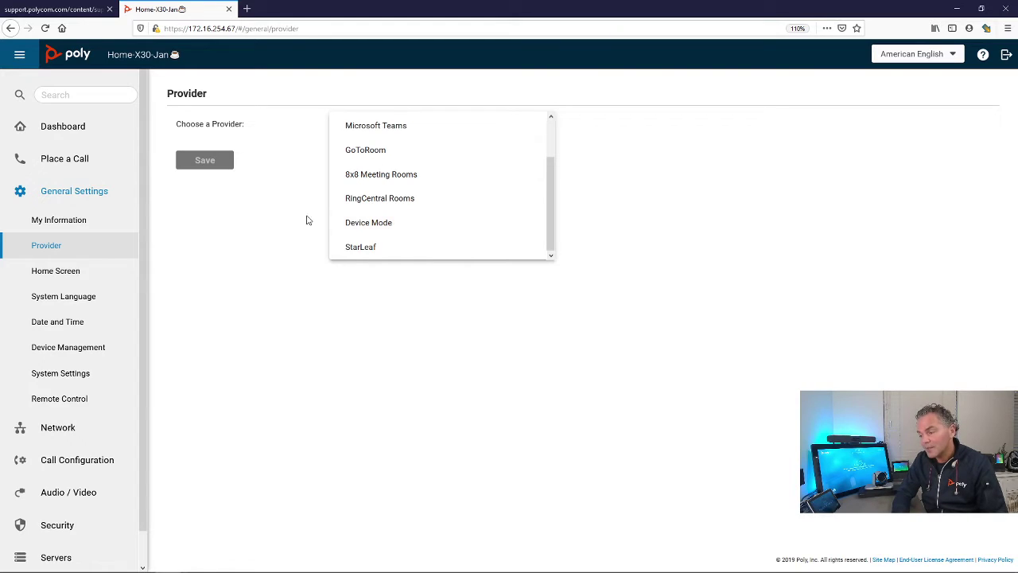
left_click(258, 219)
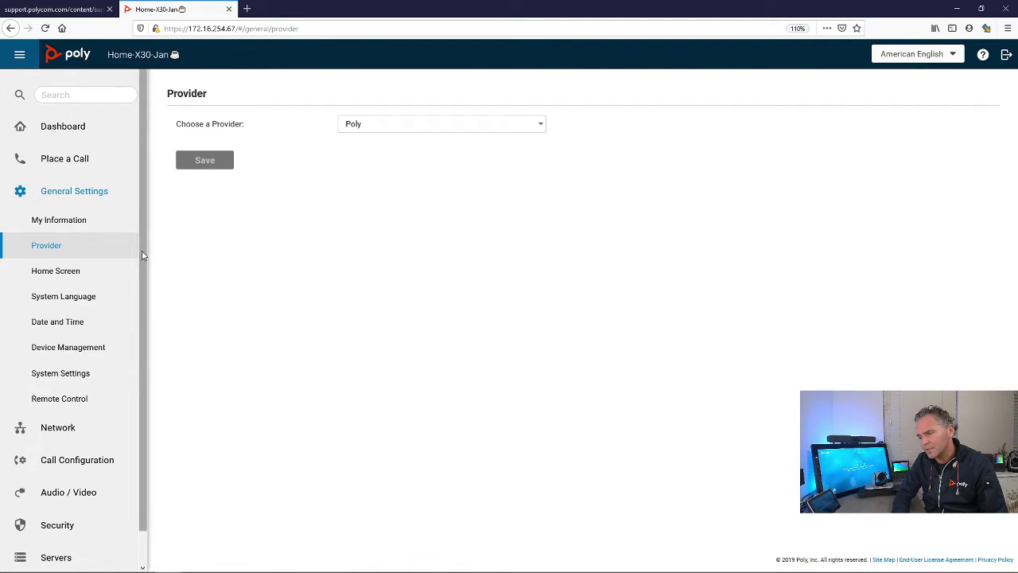
left_click(60, 373)
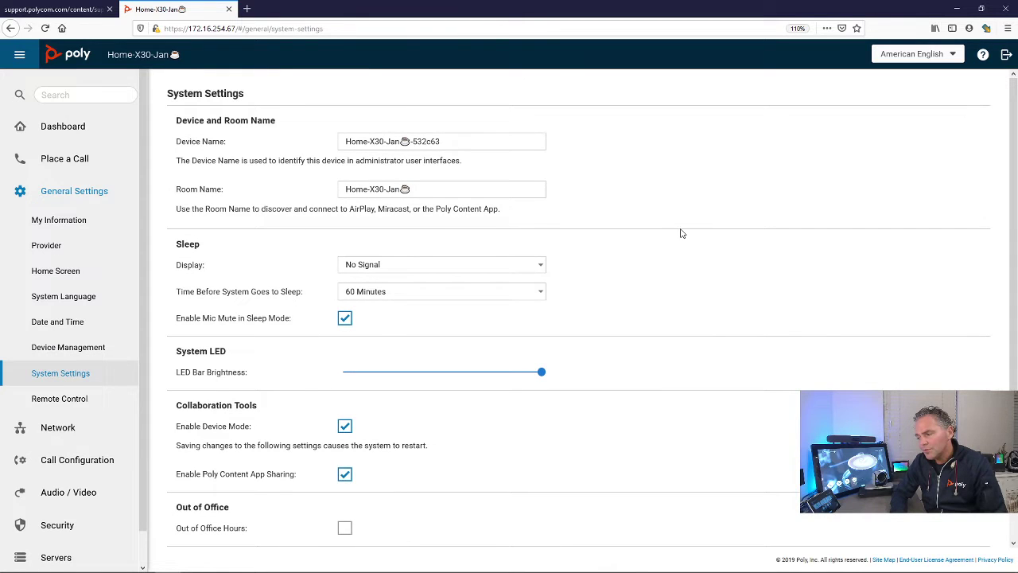
scroll(468, 335, "down", 1)
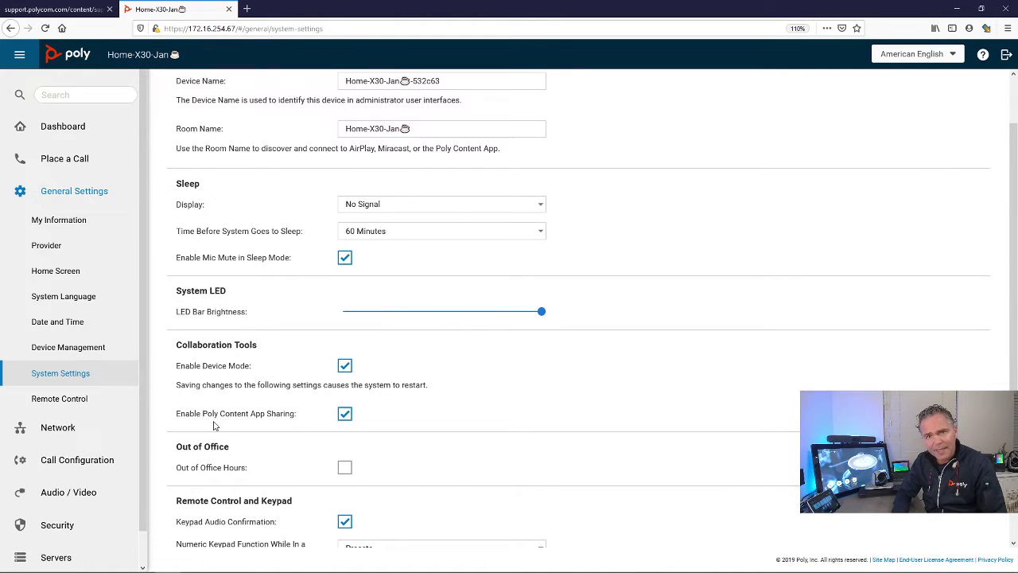
mouse_move(203, 564)
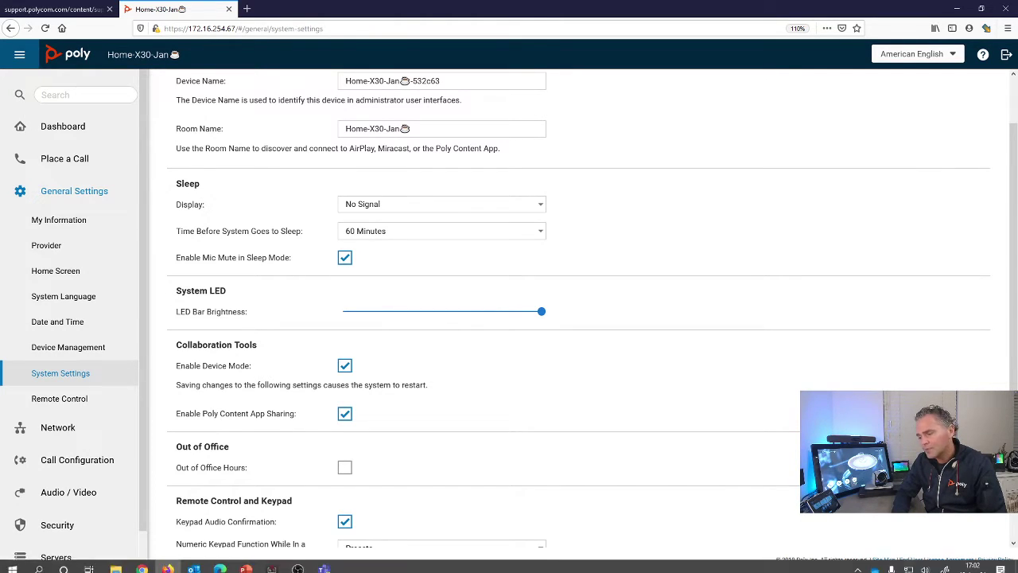
- Turn off Poly Content App Sharing in System Settings after checking the Polycom Content App
left_click(272, 562)
left_click_drag(691, 225, 681, 218)
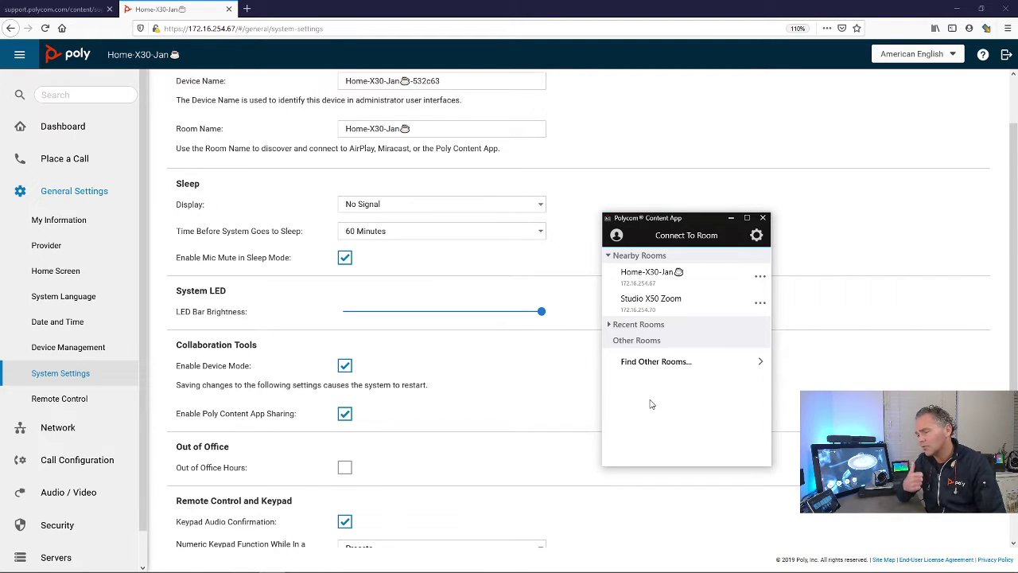
left_click(345, 415)
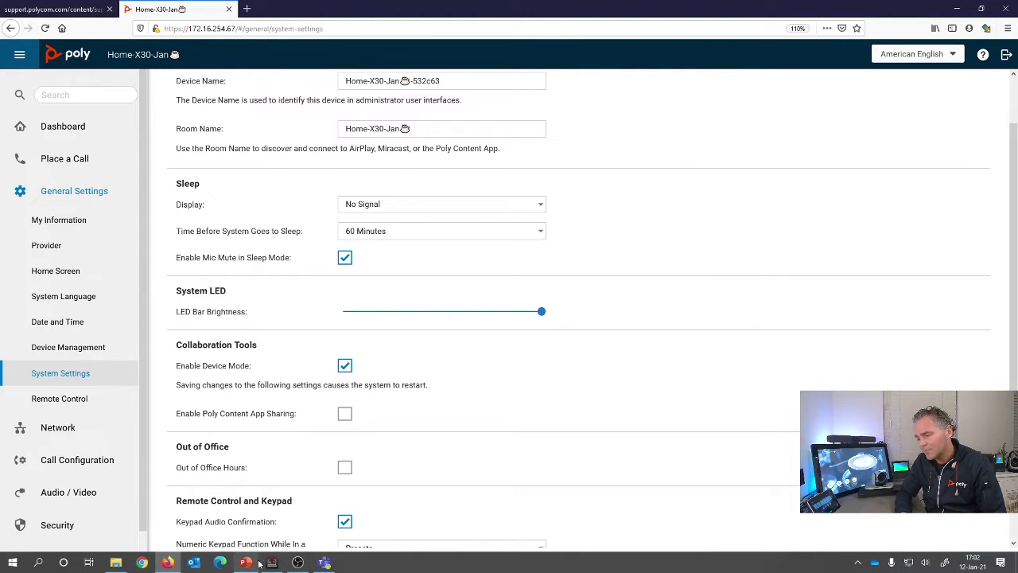
left_click(262, 563)
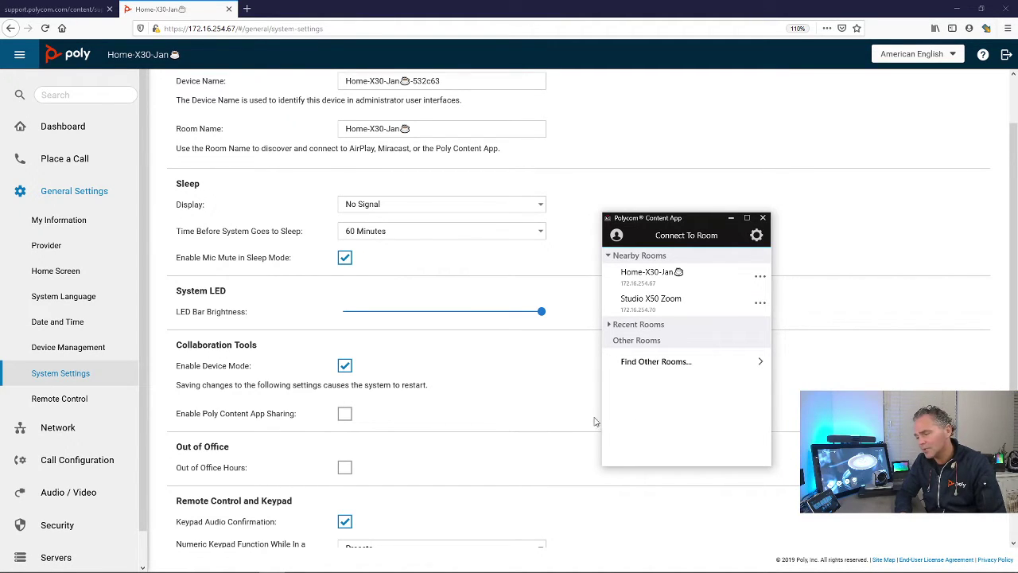
left_click(557, 398)
- Save the System Settings with Content App Sharing off and Device Mode still enabled
scroll(557, 398, "down", 3)
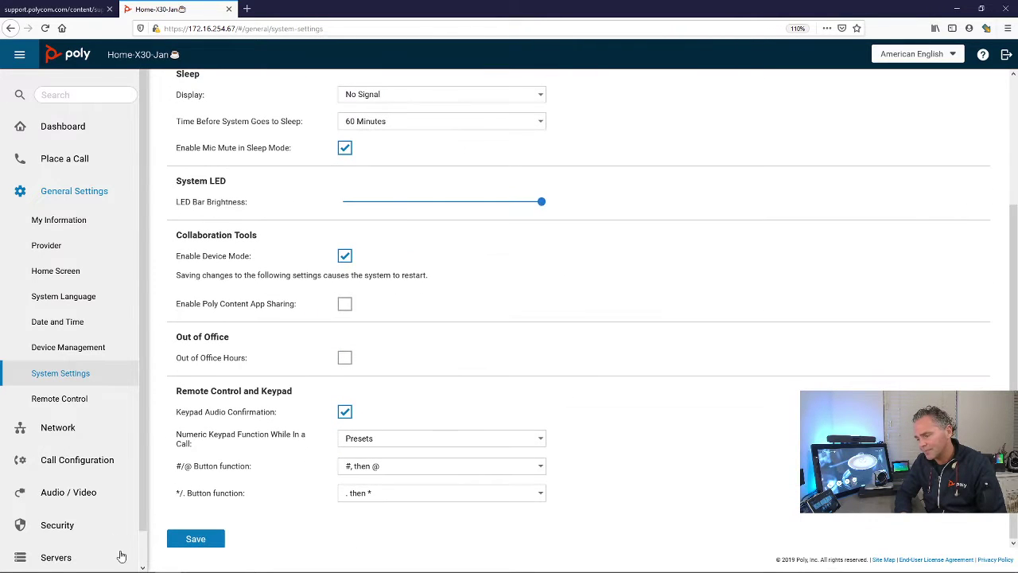
left_click(197, 540)
scroll(502, 327, "up", 4)
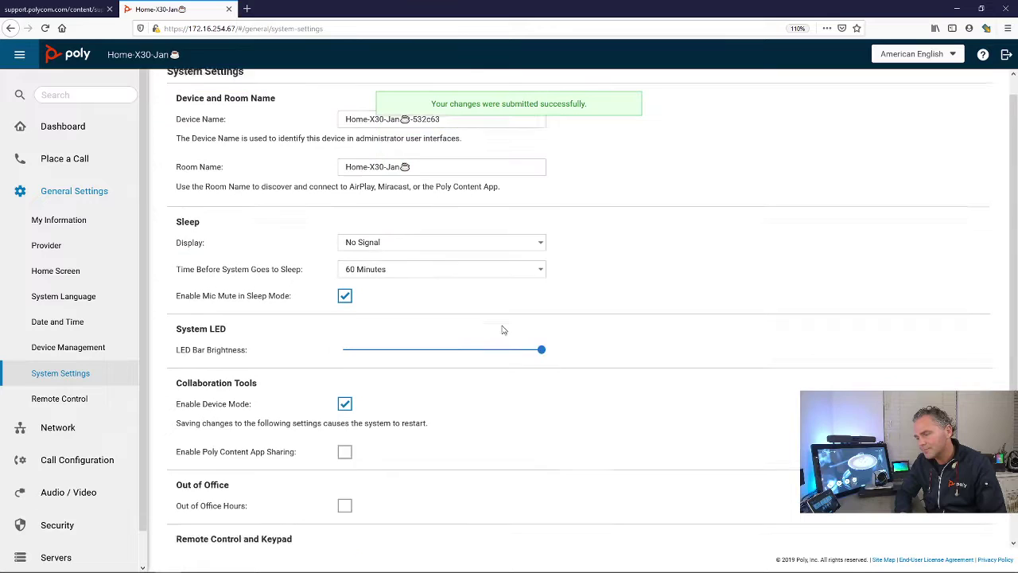
scroll(318, 446, "down", 1)
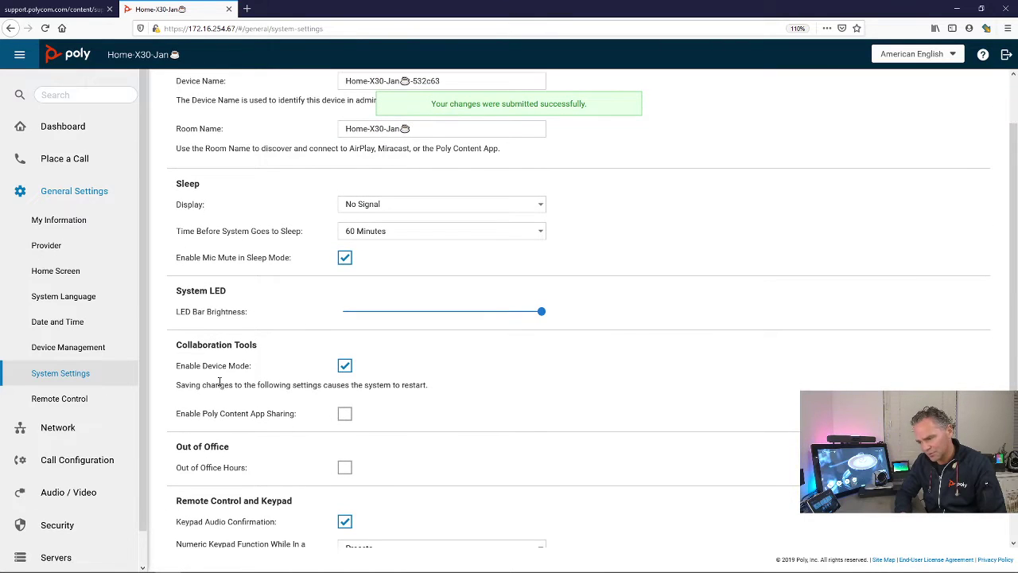
scroll(243, 305, "down", 2)
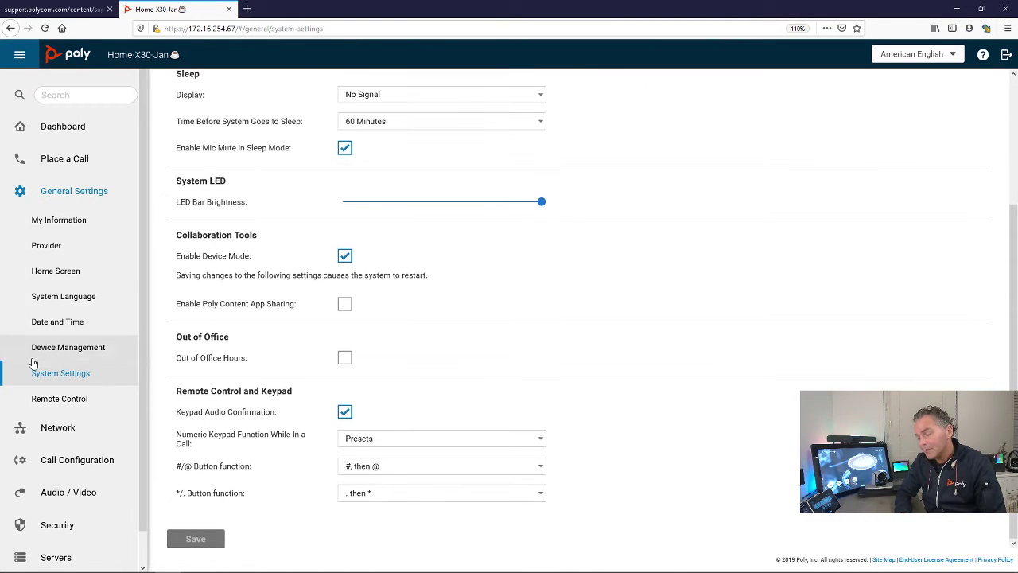
scroll(48, 382, "down", 1)
- On the Network > Wi-Fi Network page, set the network type to Wi-Fi
left_click(57, 392)
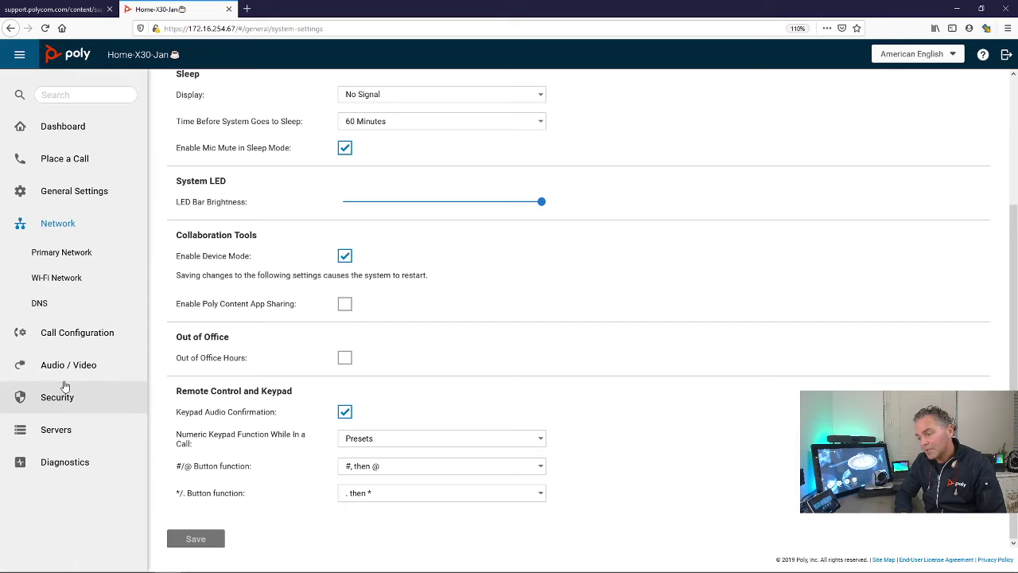
left_click(73, 280)
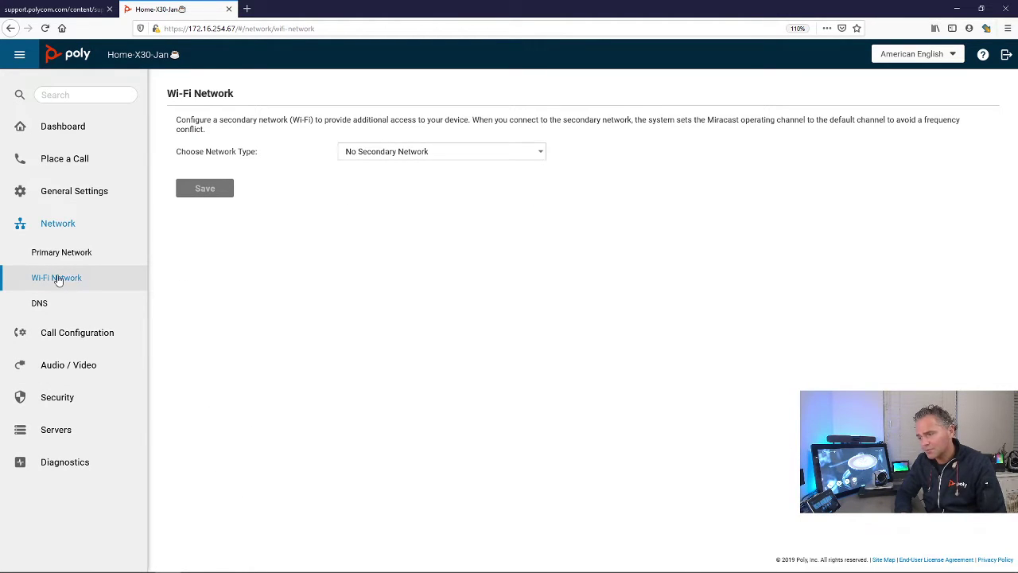
left_click(415, 157)
left_click(371, 175)
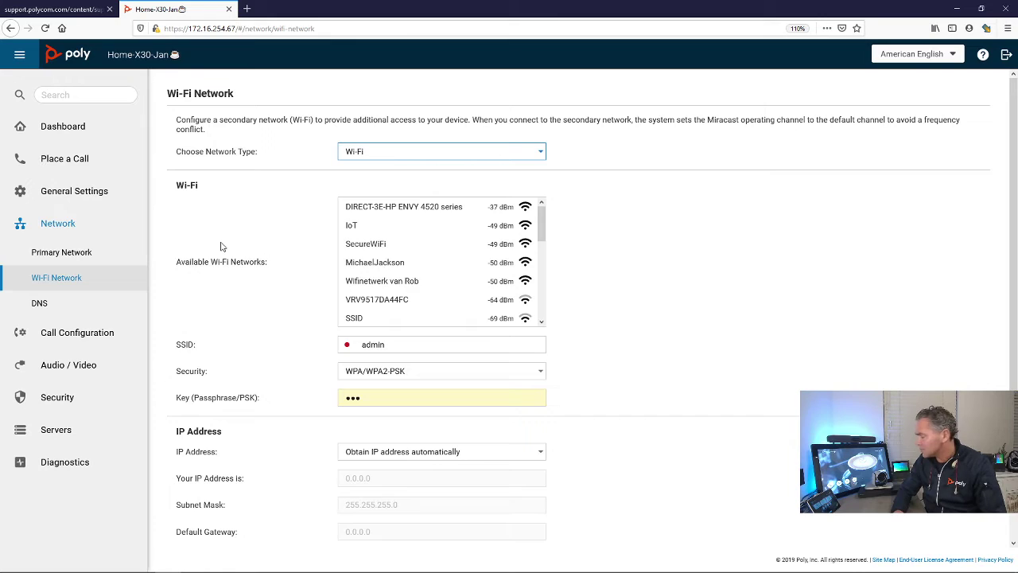
- Go to Diagnostics > Remote Monitoring and discard the unsaved Wi-Fi change
left_click(103, 332)
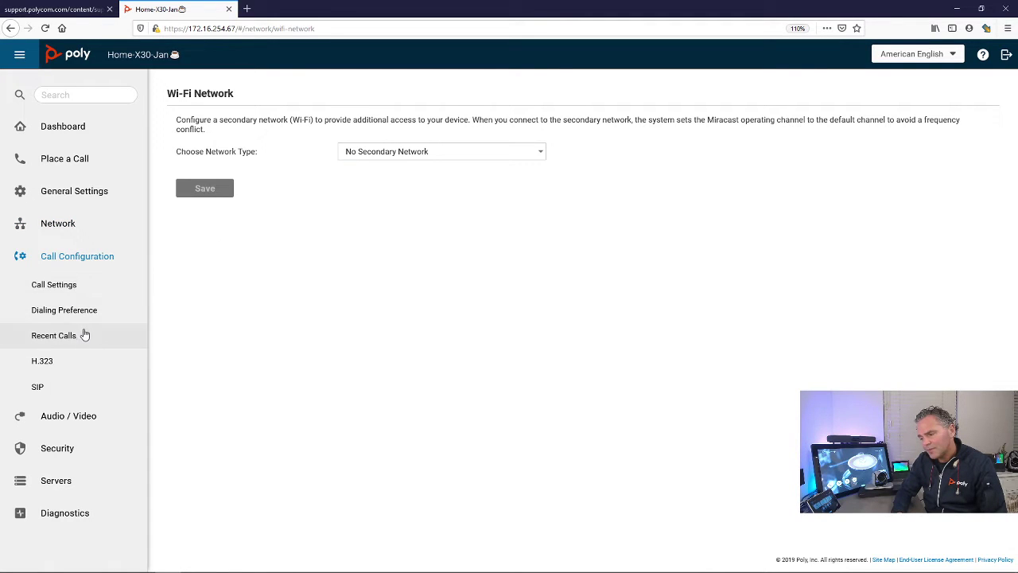
left_click(45, 510)
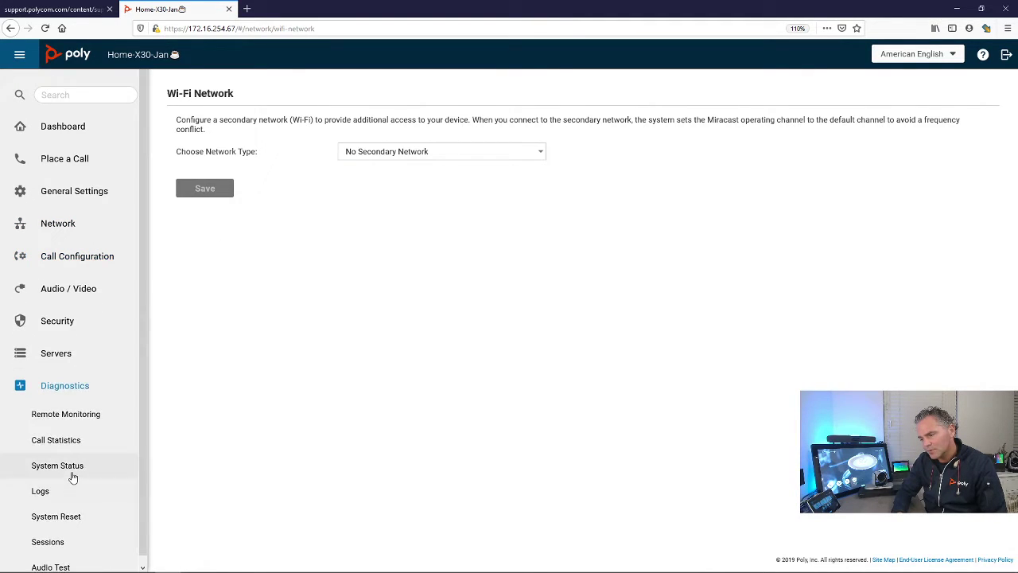
left_click(28, 408)
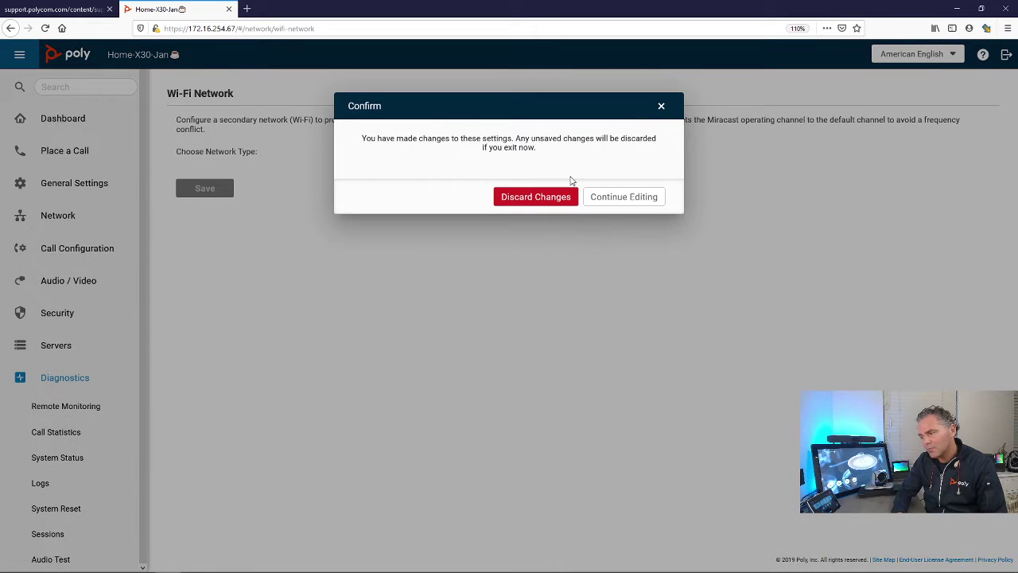
left_click(549, 197)
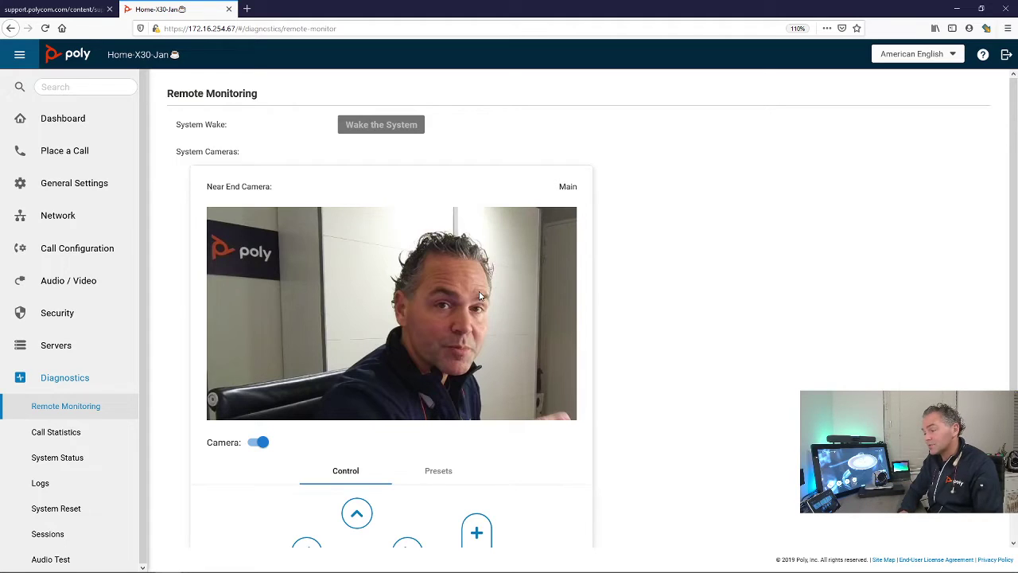
- Review the live camera feed and the camera presets on Remote Monitoring
scroll(476, 332, "down", 1)
scroll(476, 331, "up", 1)
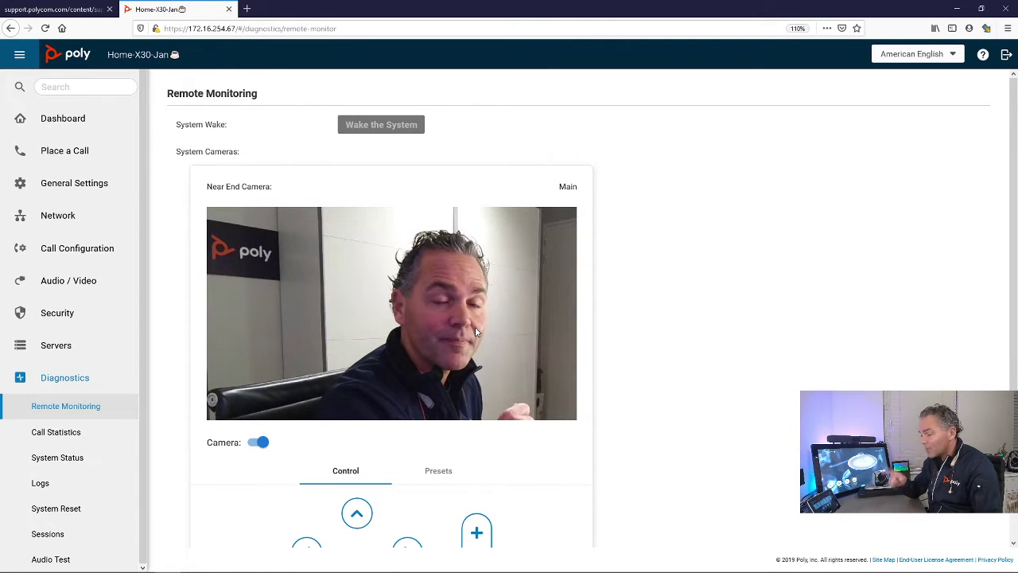
scroll(474, 343, "down", 2)
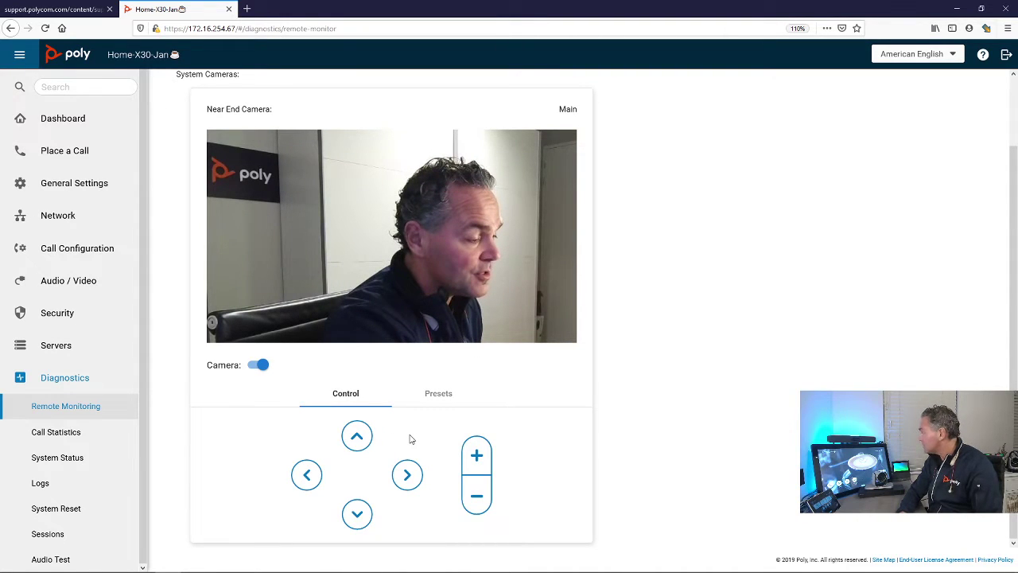
left_click(435, 395)
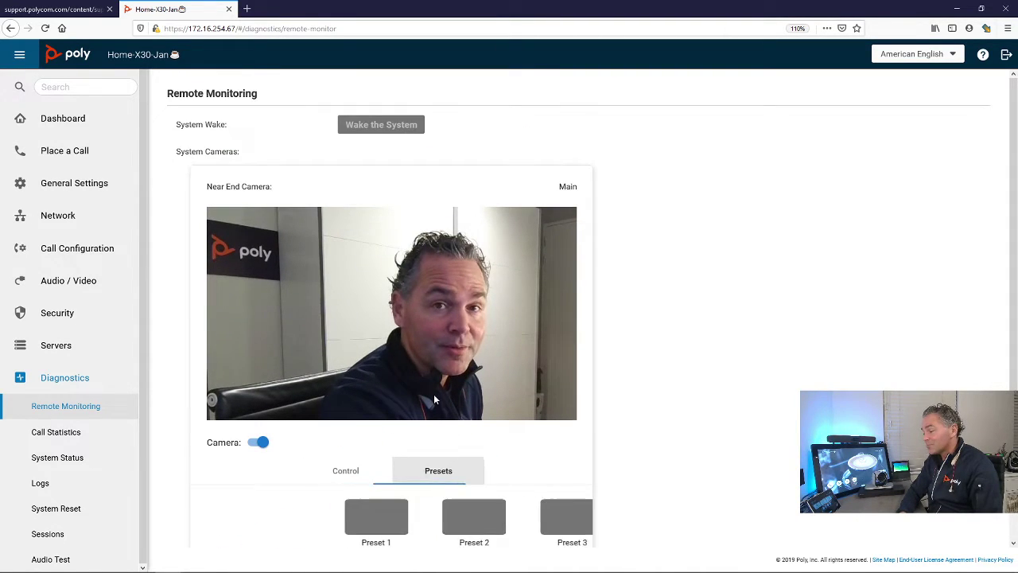
scroll(454, 418, "down", 3)
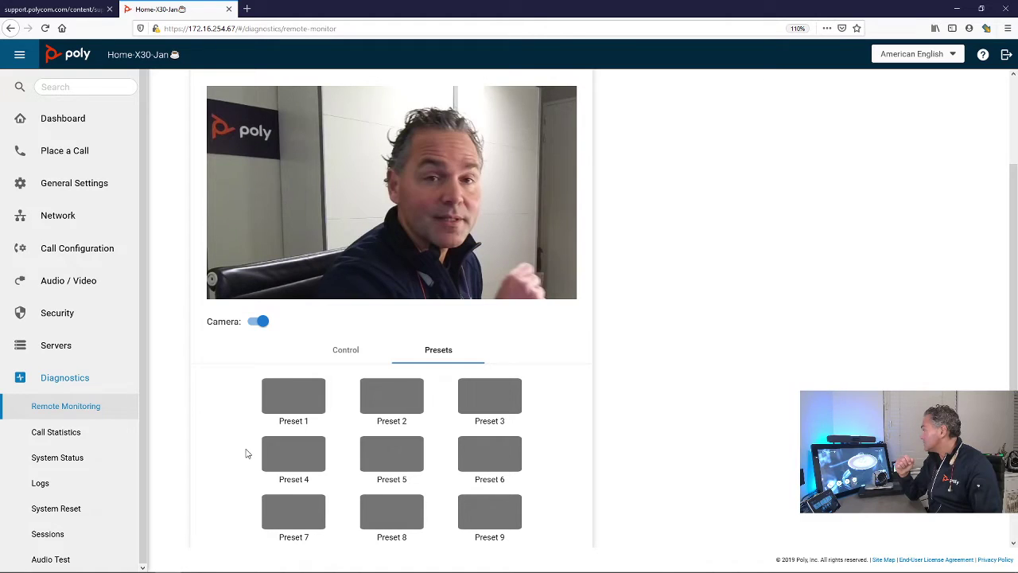
scroll(245, 453, "up", 3)
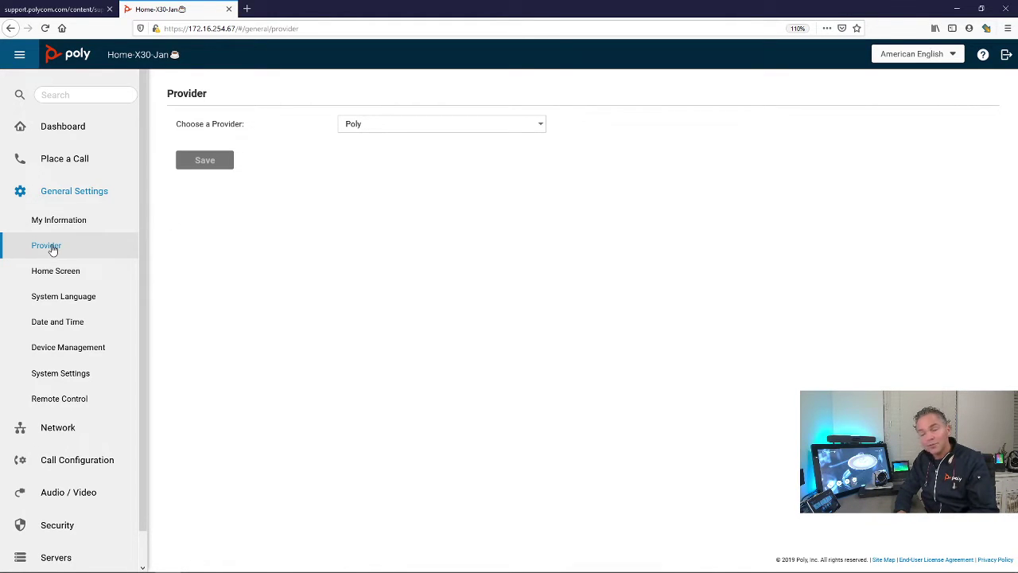
- Choose Device Mode as the provider and save, bringing up the System Reset and Restart warning
left_click(391, 130)
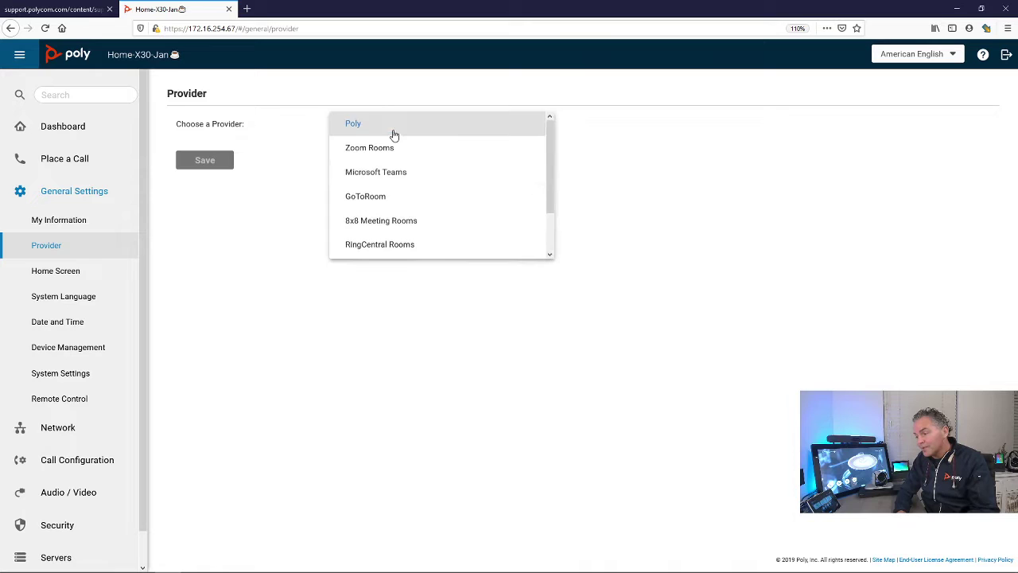
scroll(403, 163, "down", 3)
left_click(371, 222)
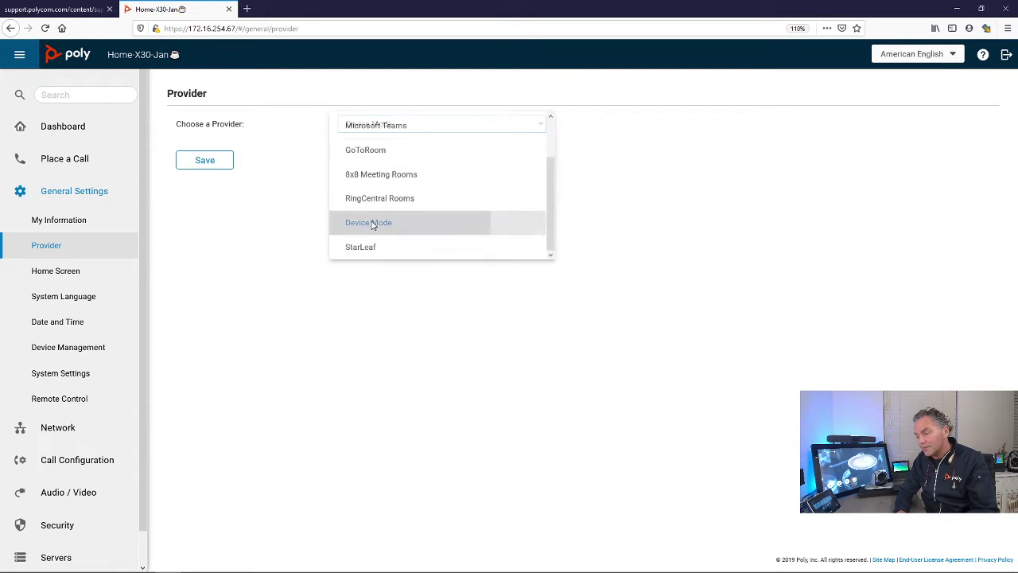
left_click(204, 161)
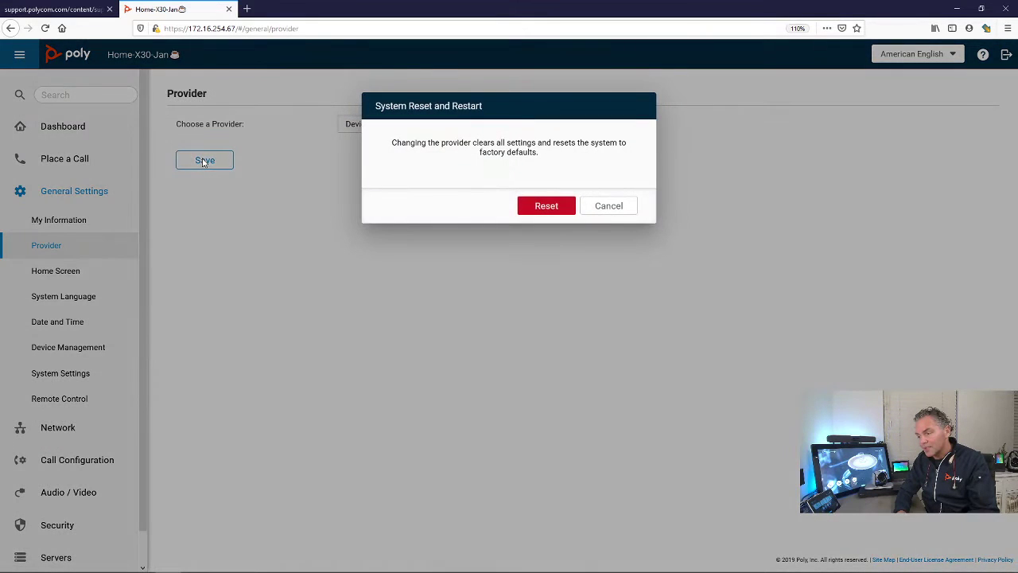
- Confirm the reset and restart so the system switches to Device Mode
left_click(545, 206)
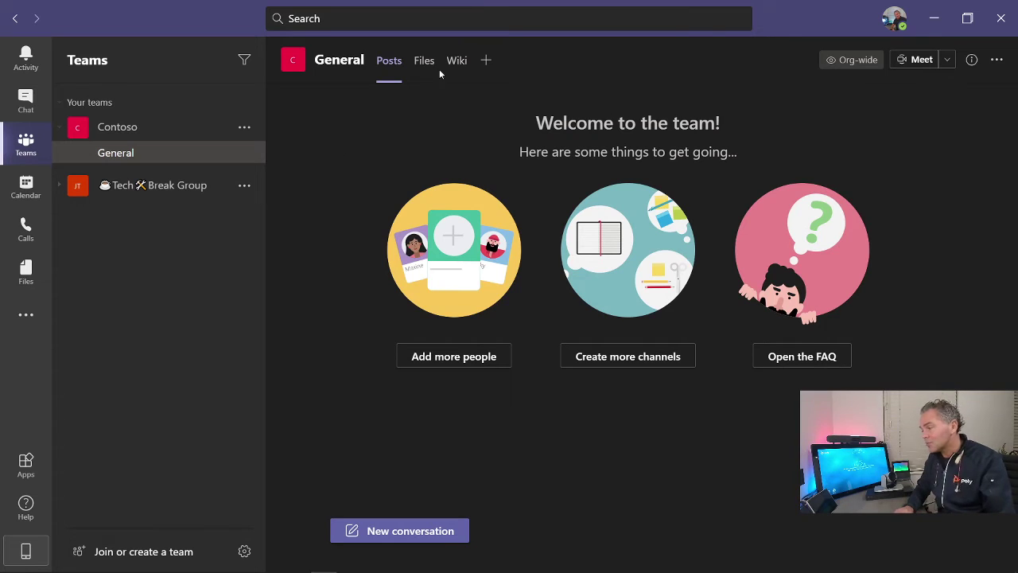
- Open the Teams account menu from the profile picture at the top right
left_click(890, 20)
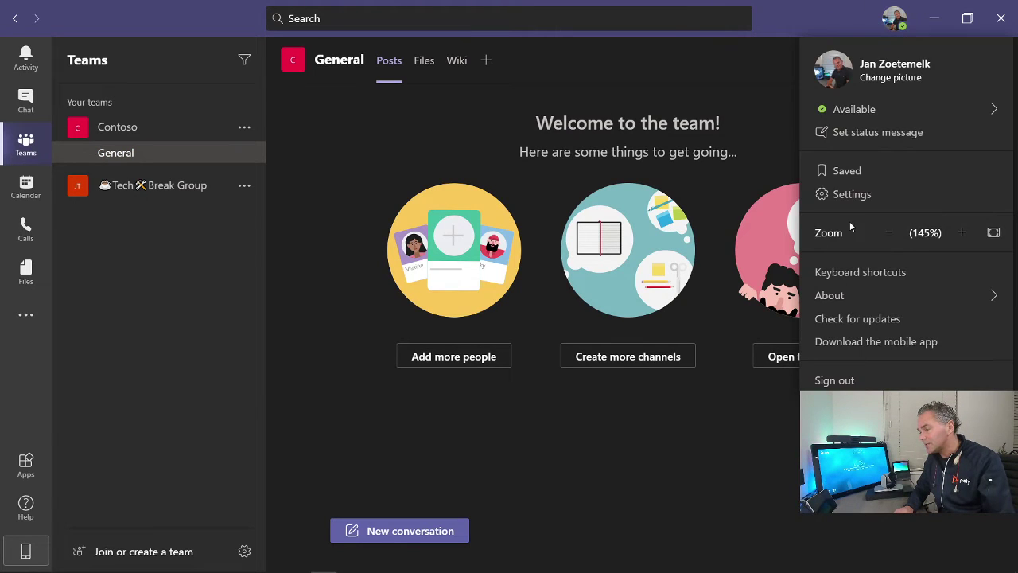
- Open Teams Settings on the Devices page, currently showing PC Mic and Speakers
left_click(854, 194)
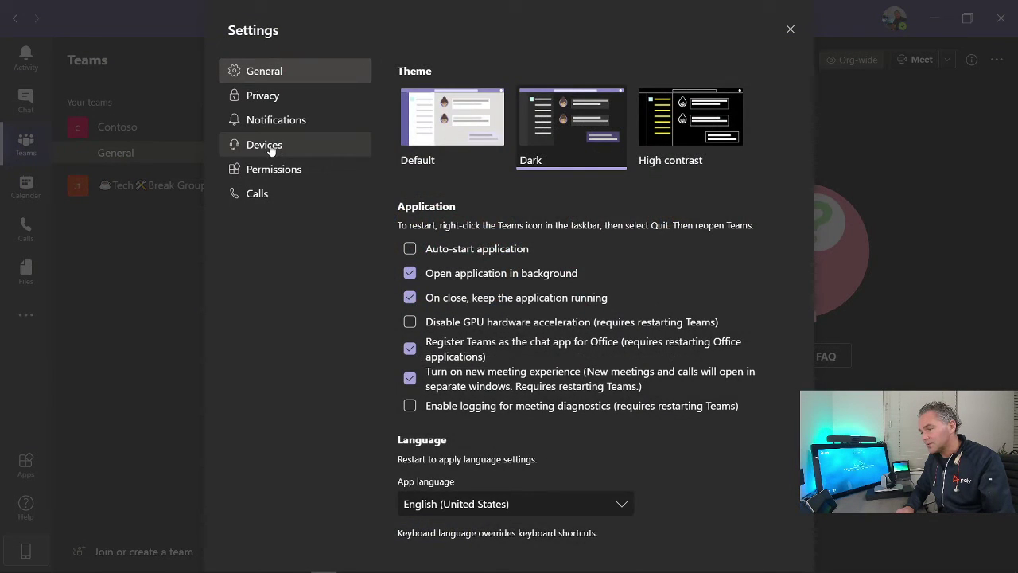
left_click(271, 150)
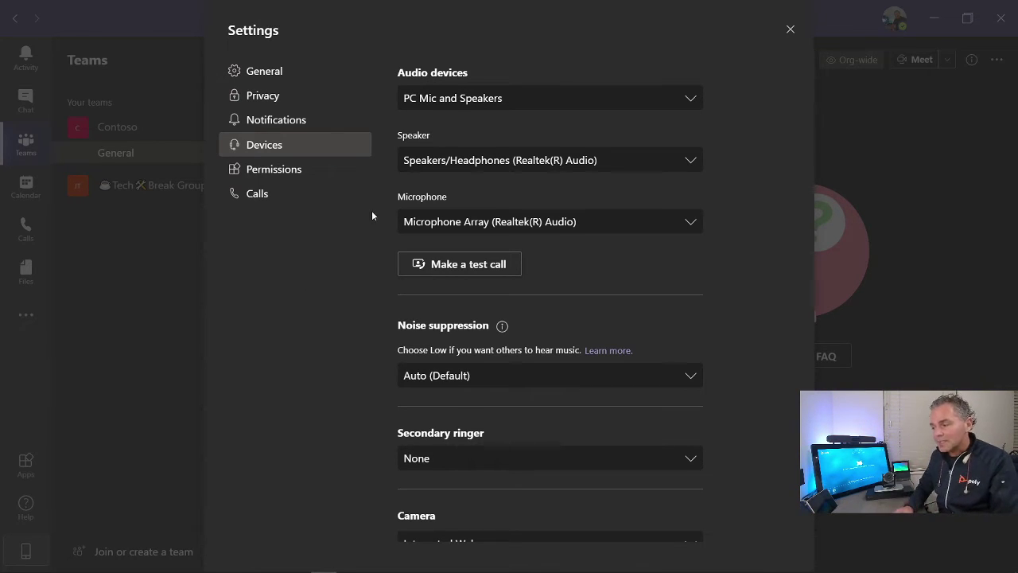
- Choose Poly Studio X30 Audio as the Teams audio device
left_click(514, 106)
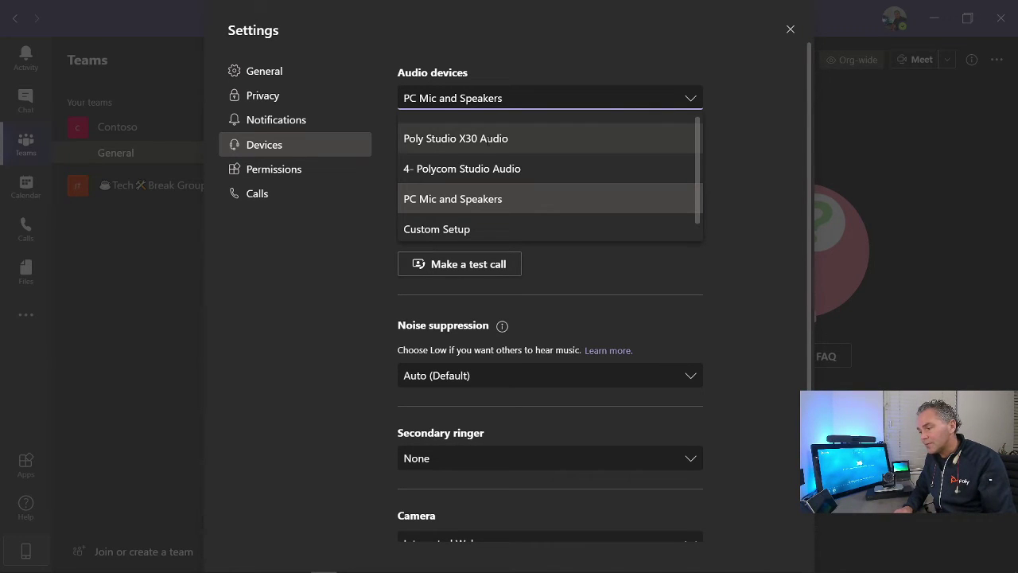
left_click(505, 143)
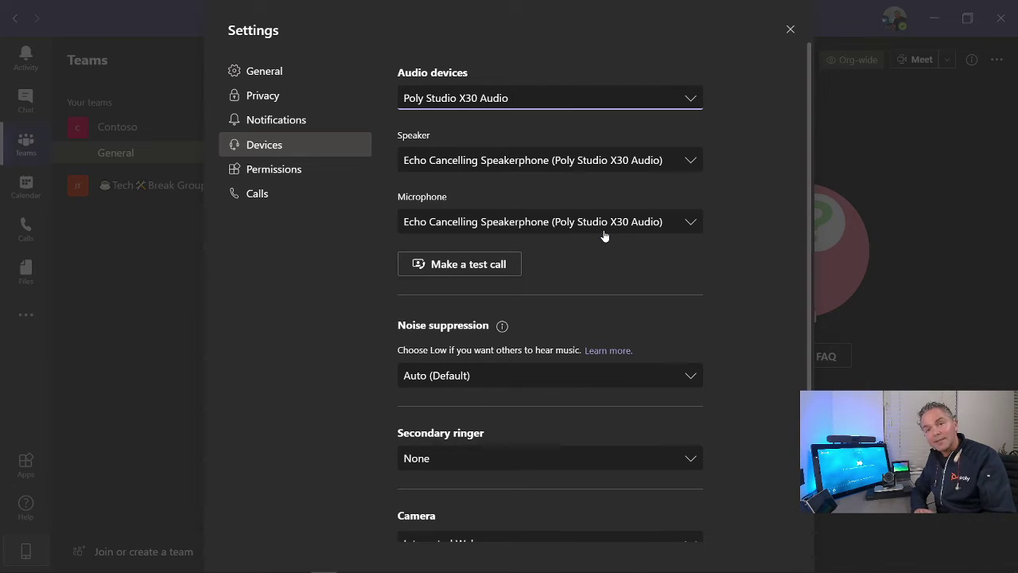
- Confirm Poly Studio X30 Video is the Teams camera, then close the Settings window
scroll(427, 388, "down", 3)
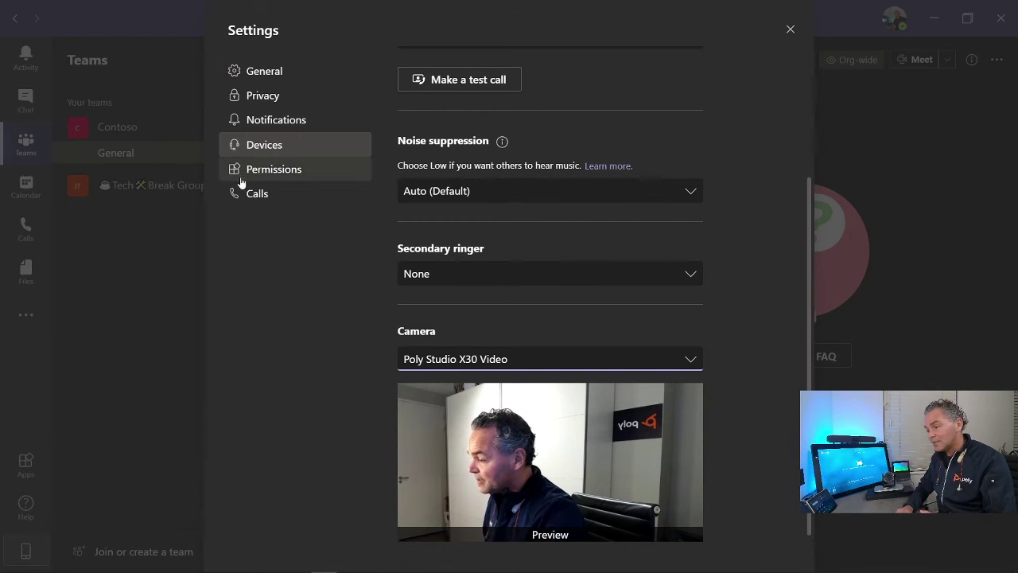
left_click(276, 76)
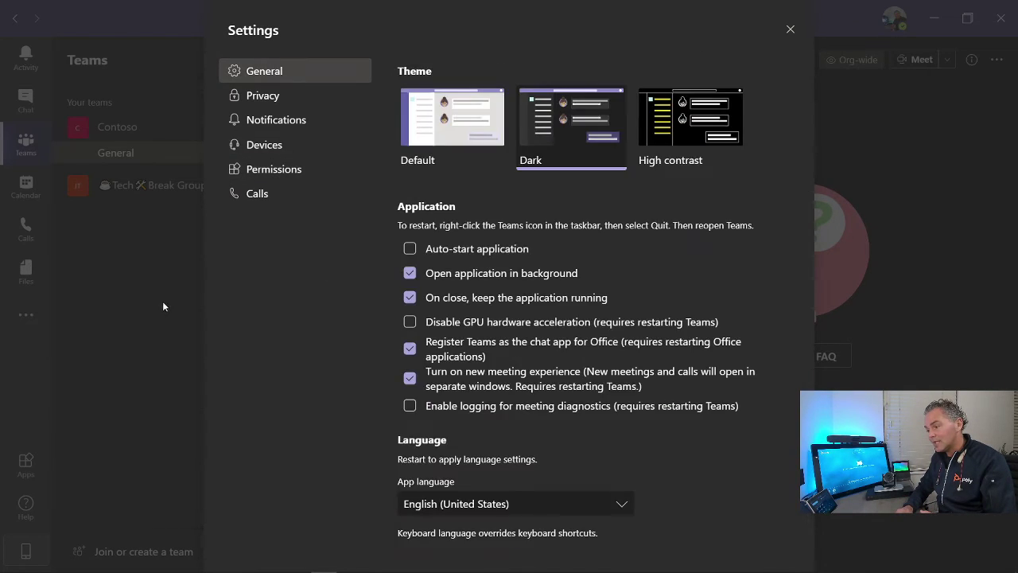
left_click(161, 311)
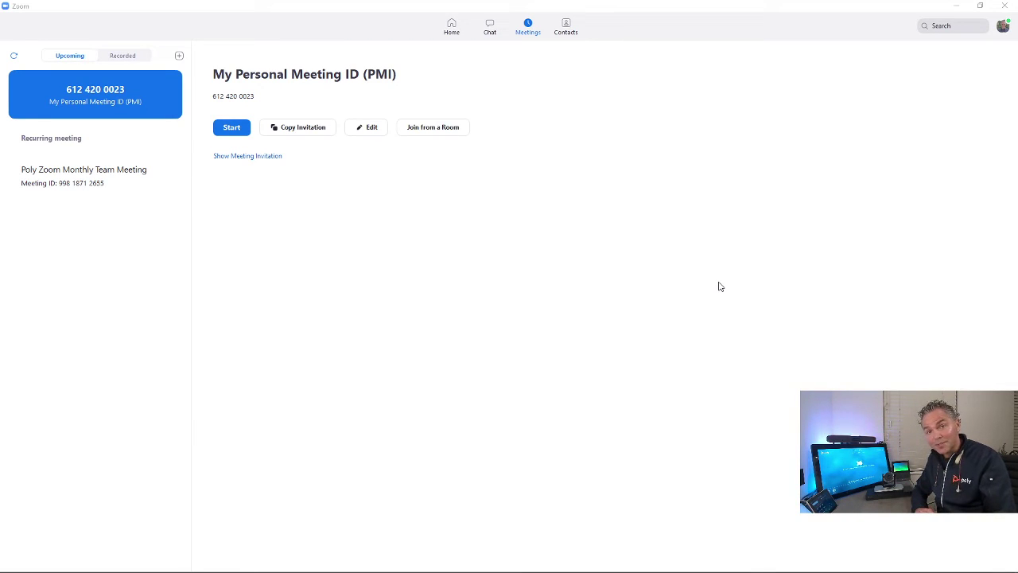
- Choose Poly Studio X30 Video as the camera in Zoom's Video settings
left_click(1001, 27)
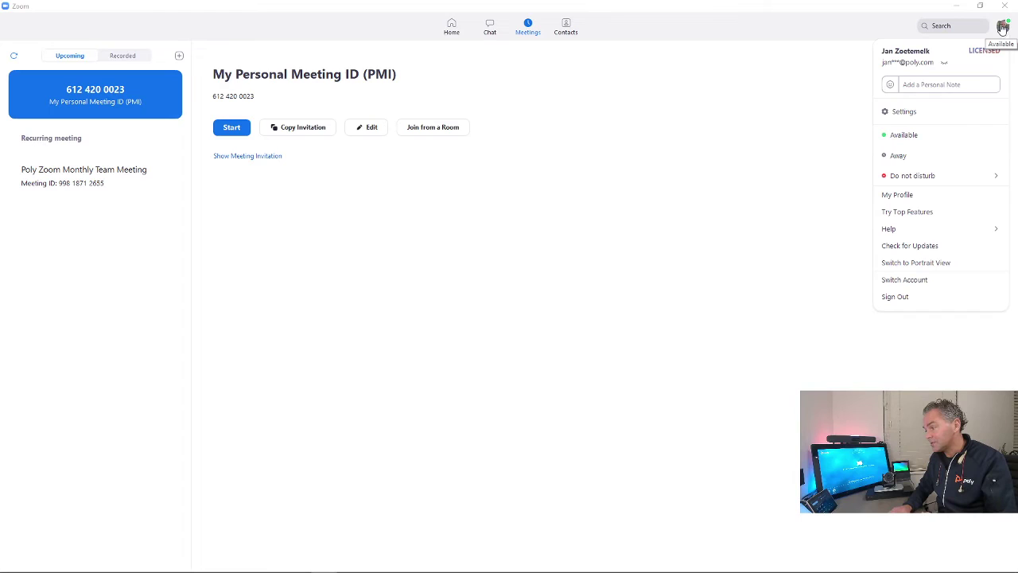
left_click(926, 114)
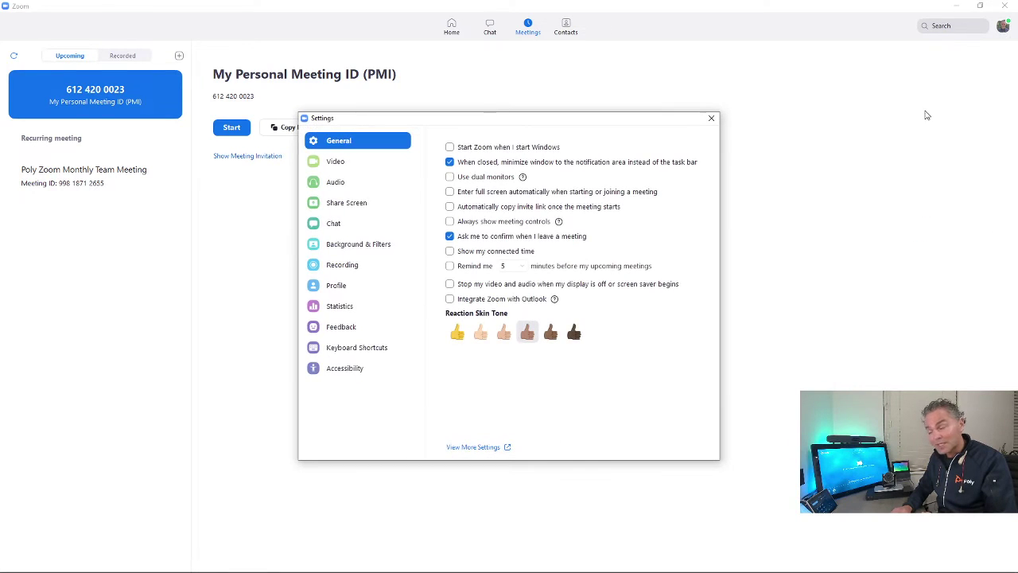
left_click(336, 163)
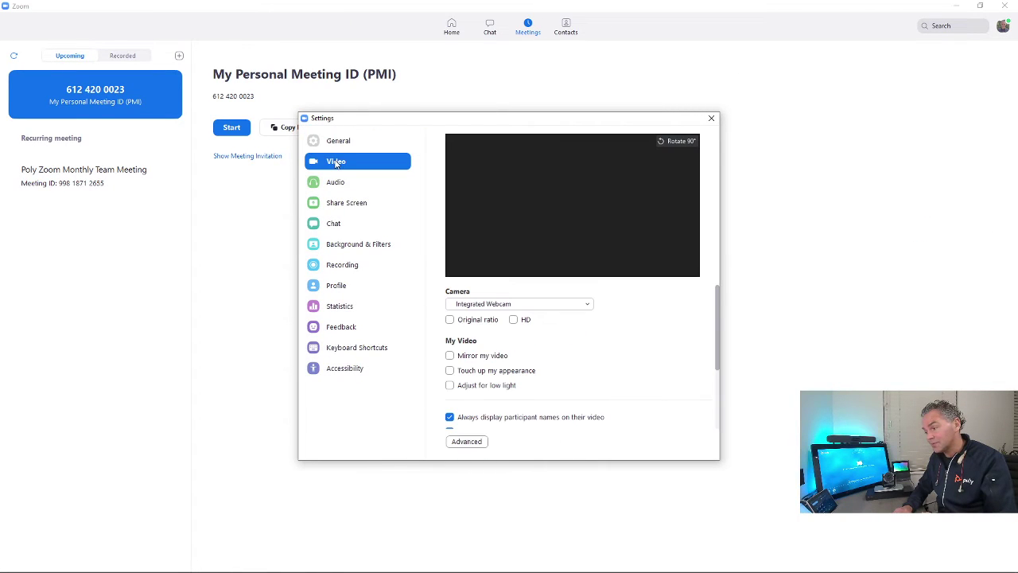
left_click(525, 304)
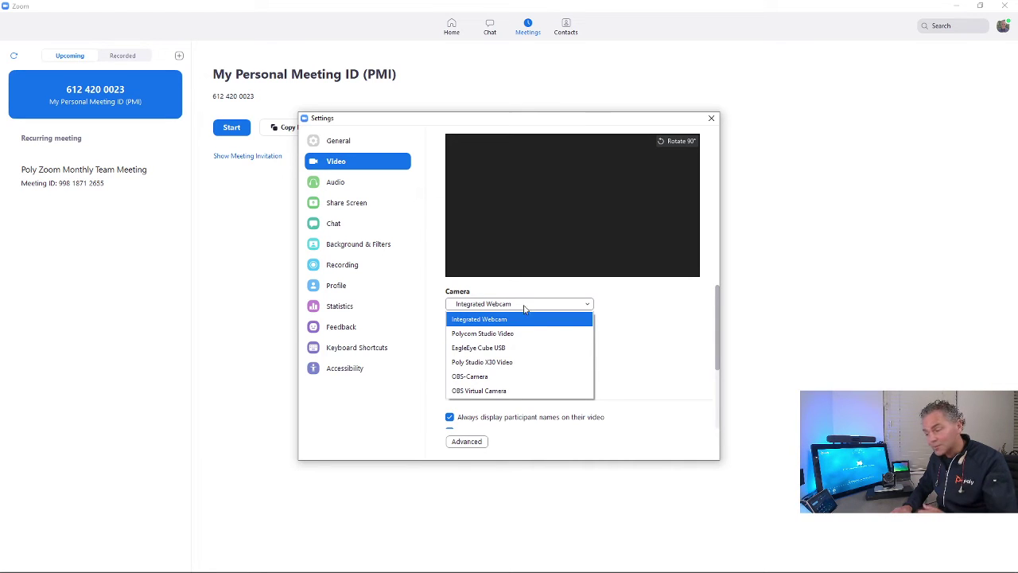
left_click(523, 362)
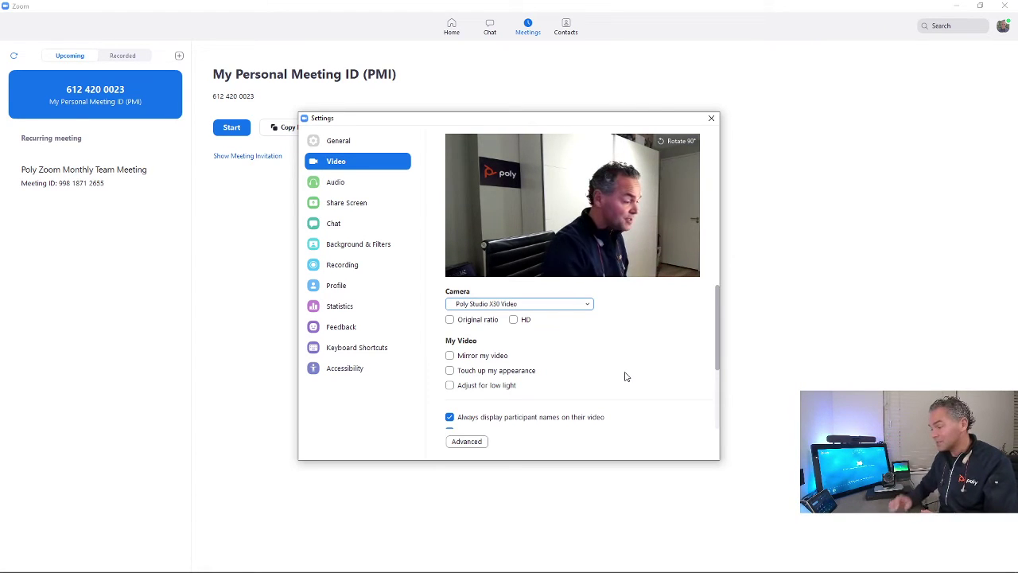
- Set Zoom's speaker and microphone to Echo Cancelling Speakerphone (Poly Studio X30 Audio), then recheck Video
left_click(333, 190)
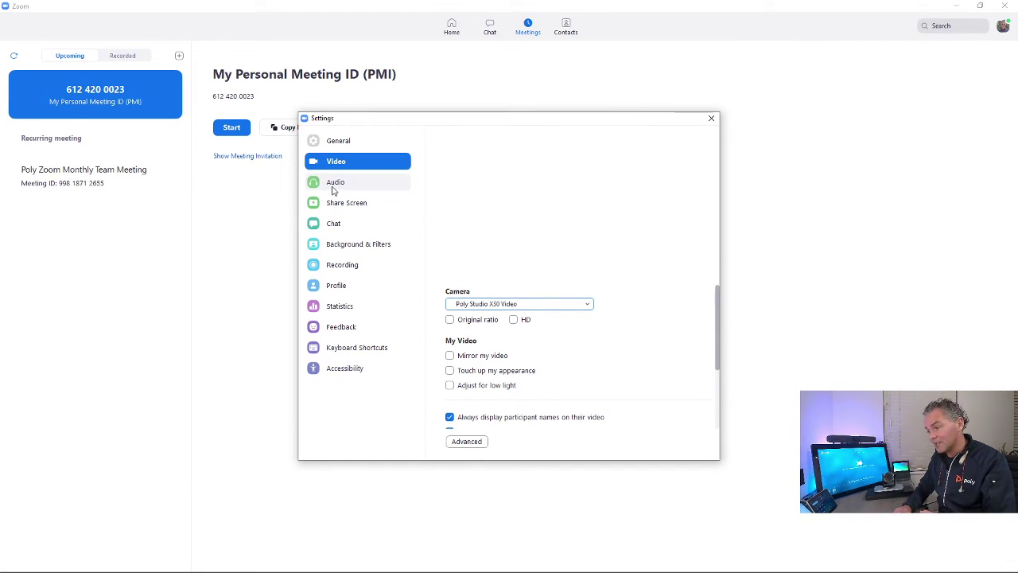
left_click(335, 182)
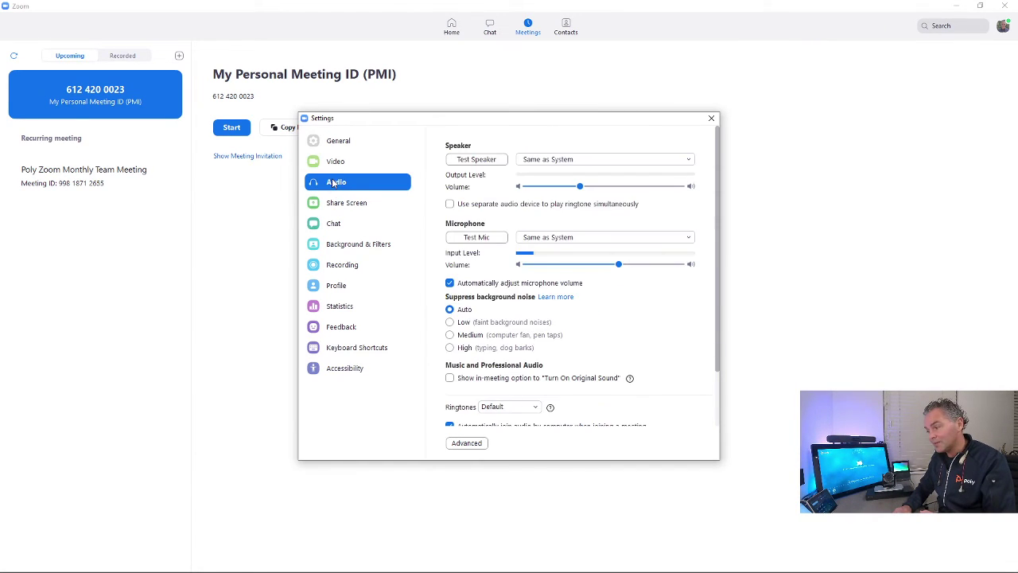
left_click(563, 160)
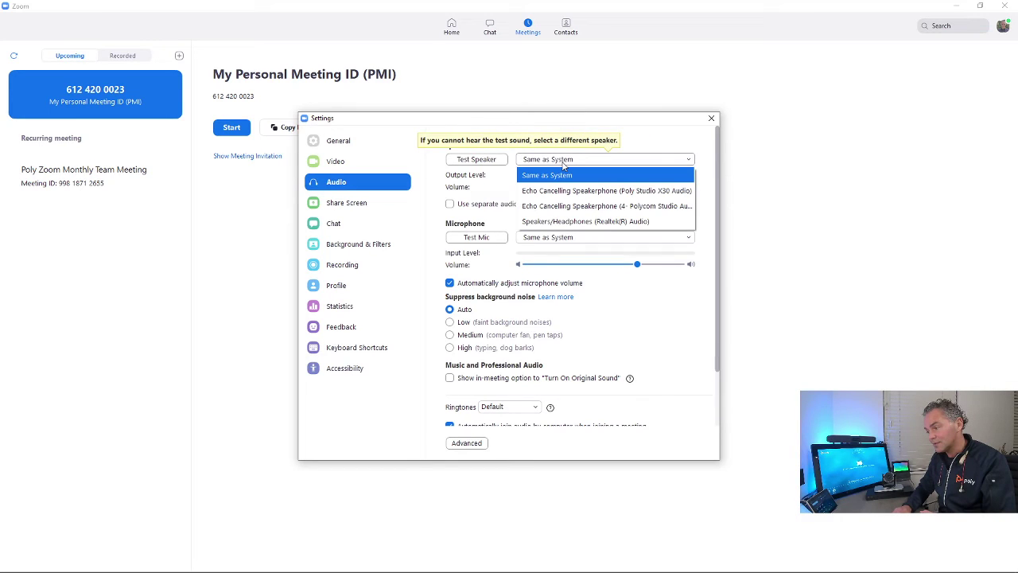
left_click(595, 191)
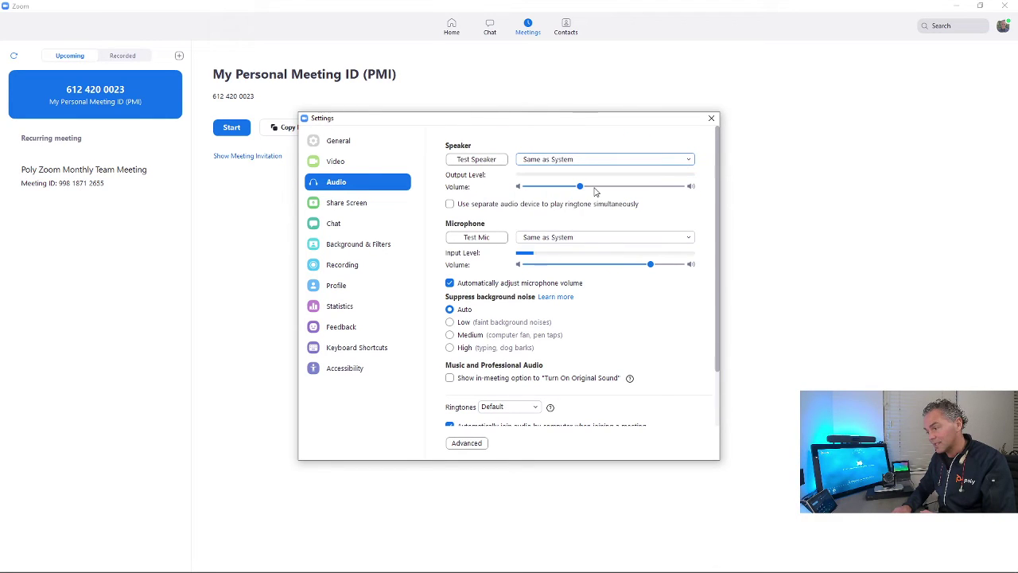
left_click(585, 237)
left_click(589, 268)
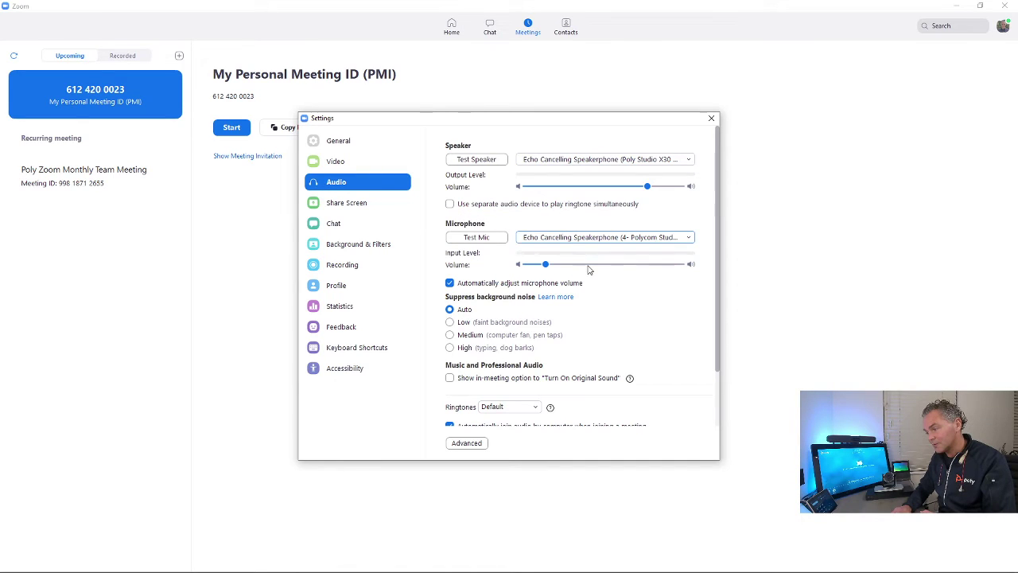
left_click(615, 241)
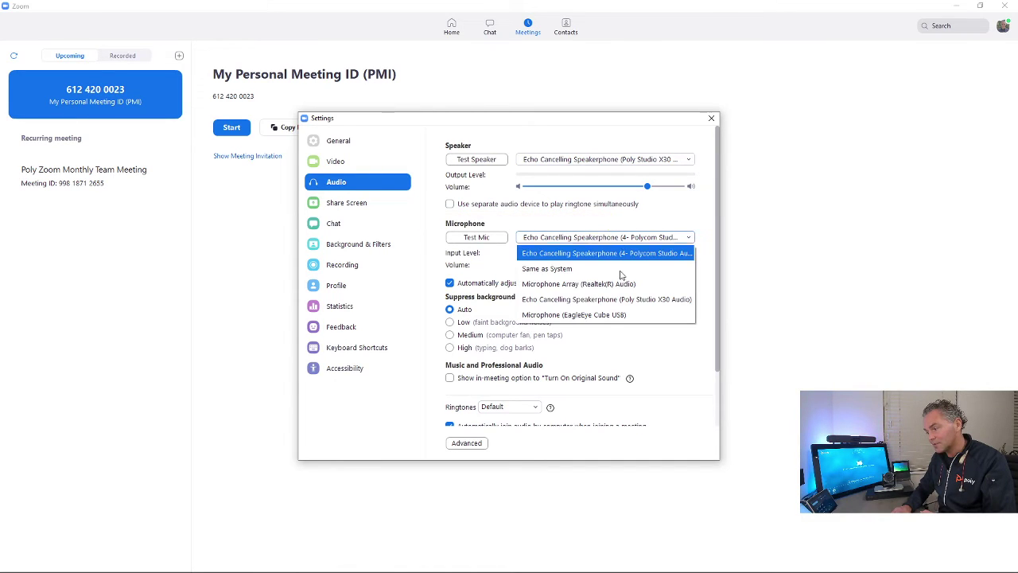
key("Escape")
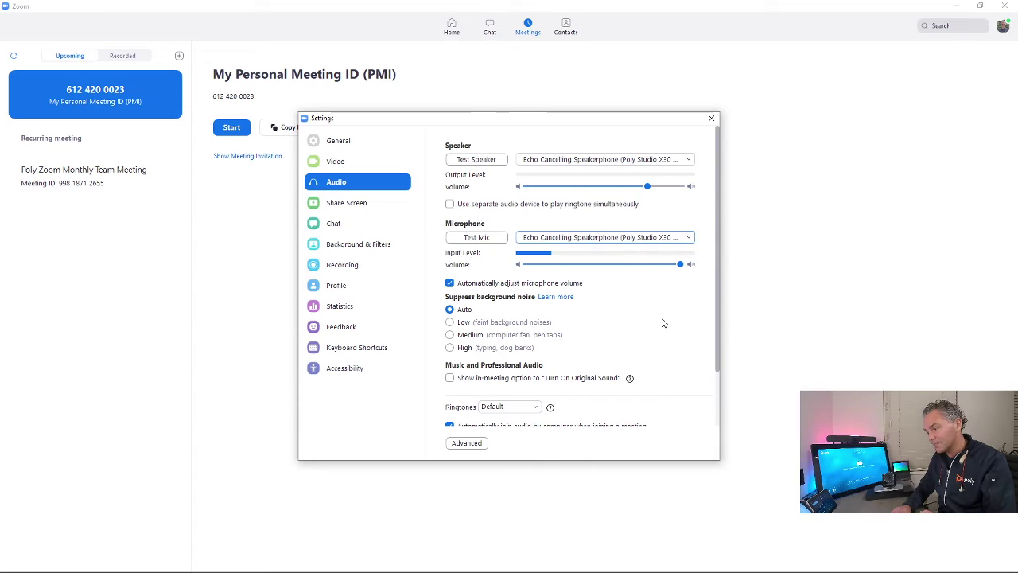
scroll(466, 266, "down", 2)
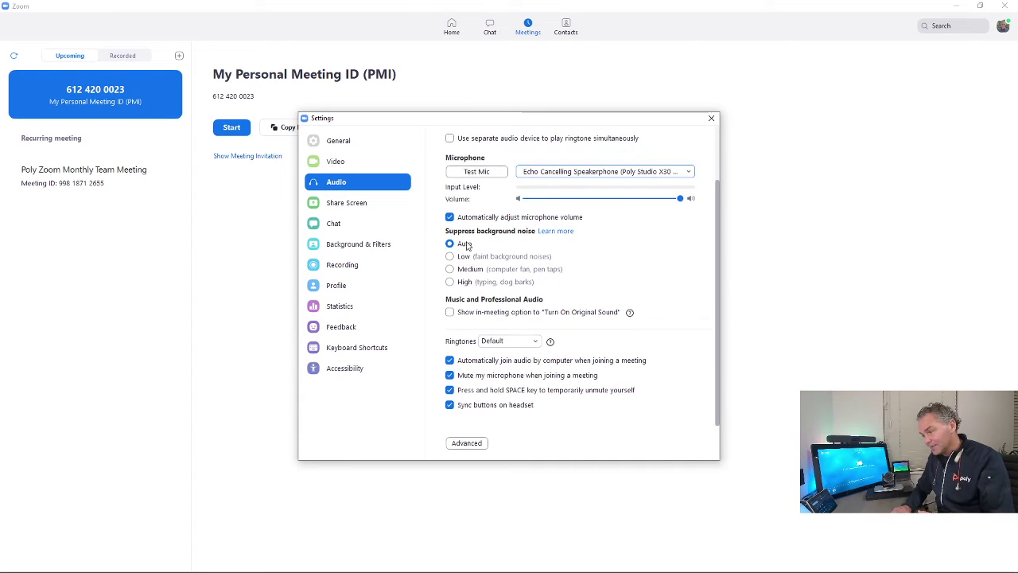
left_click(356, 163)
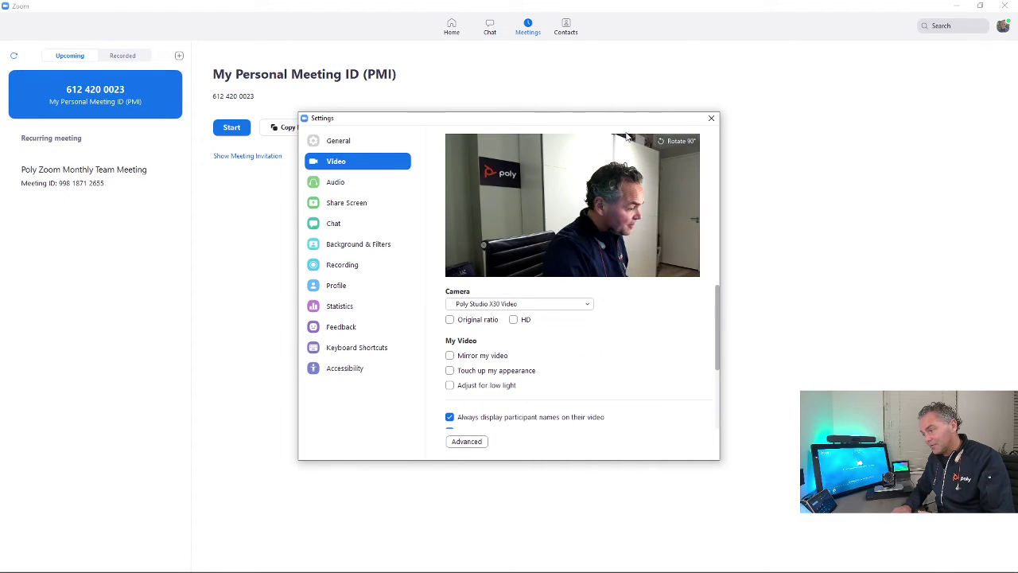
left_click(710, 119)
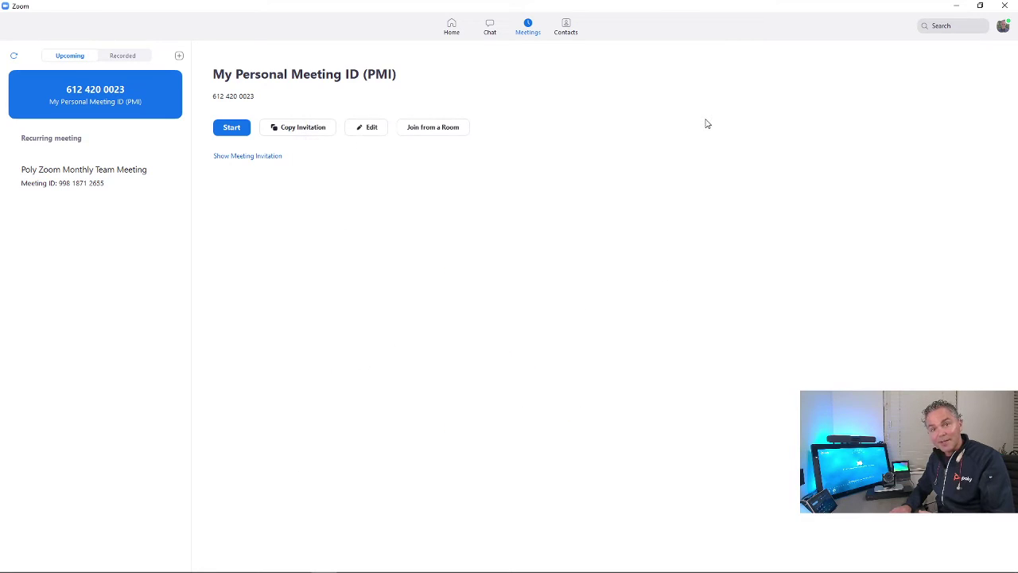